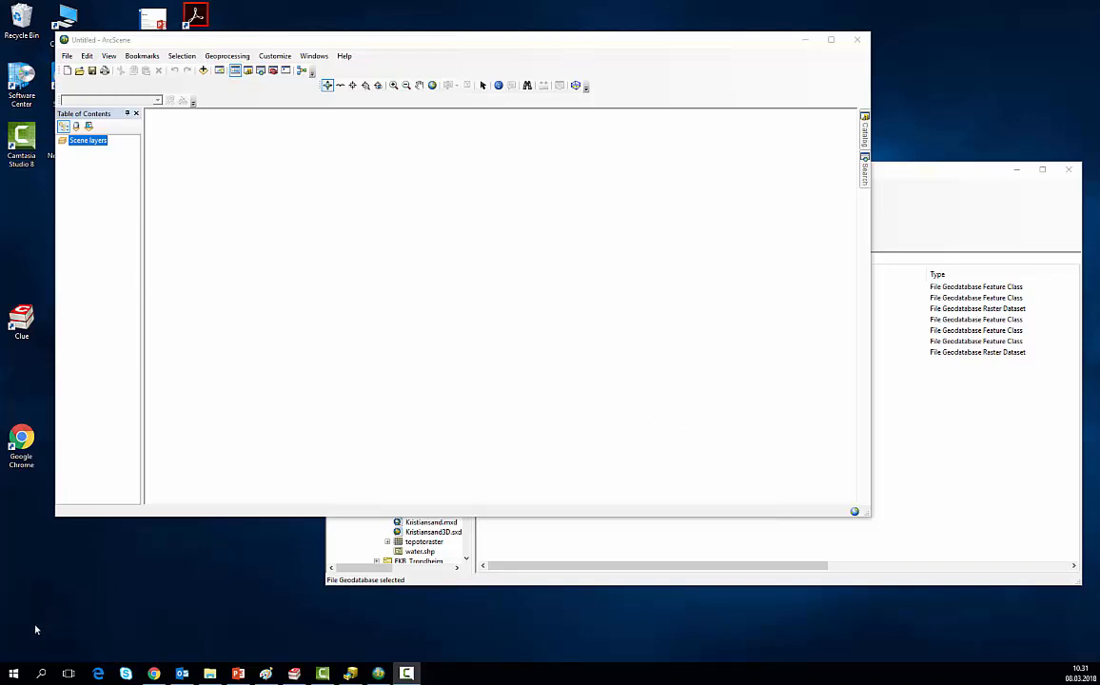
# Step: Locate ArcScene 10.5 in the ArcGIS group of the installed programs and return to the open empty scene
pyautogui.click(14, 674)
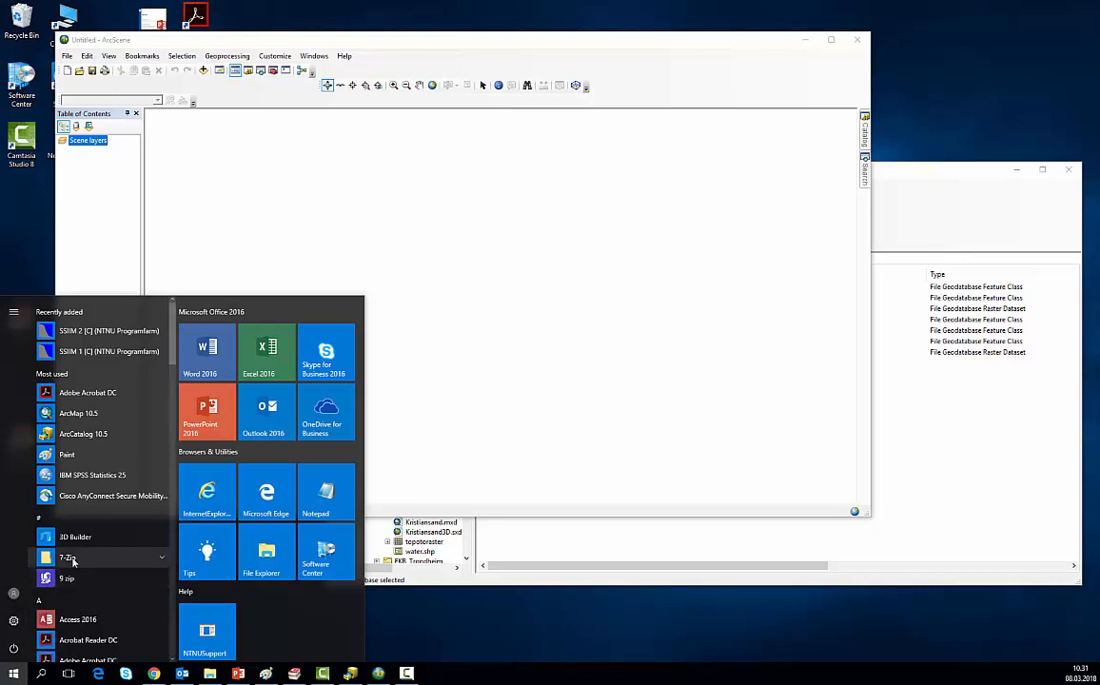
pyautogui.scroll(-1, 73, 561)
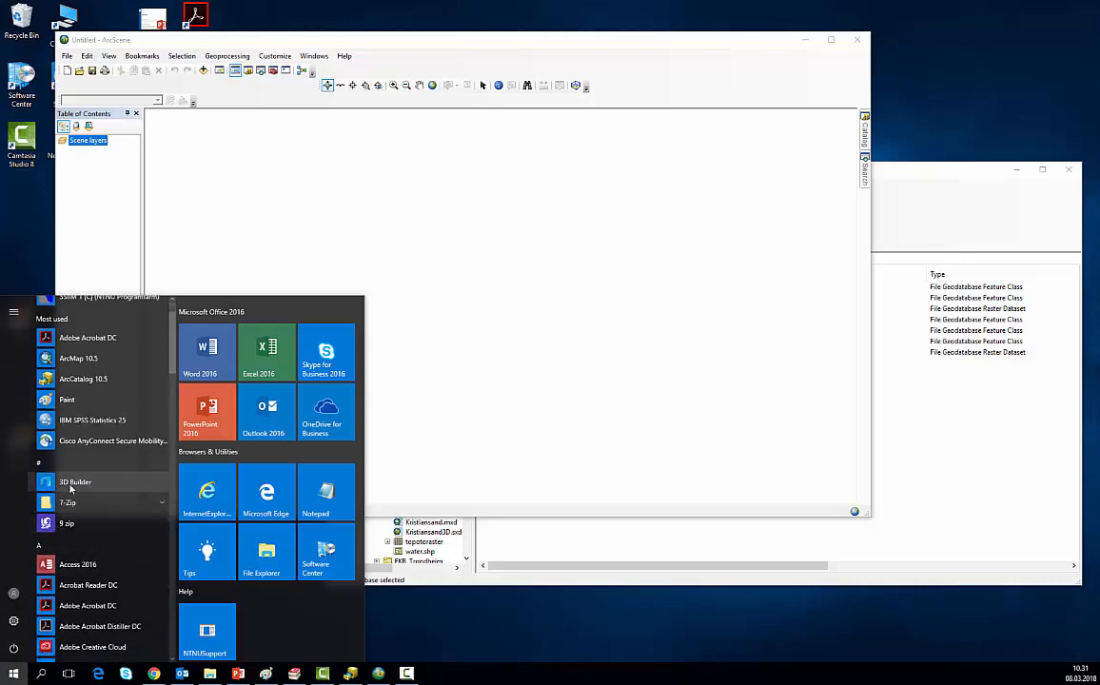
pyautogui.scroll(-5, 68, 481)
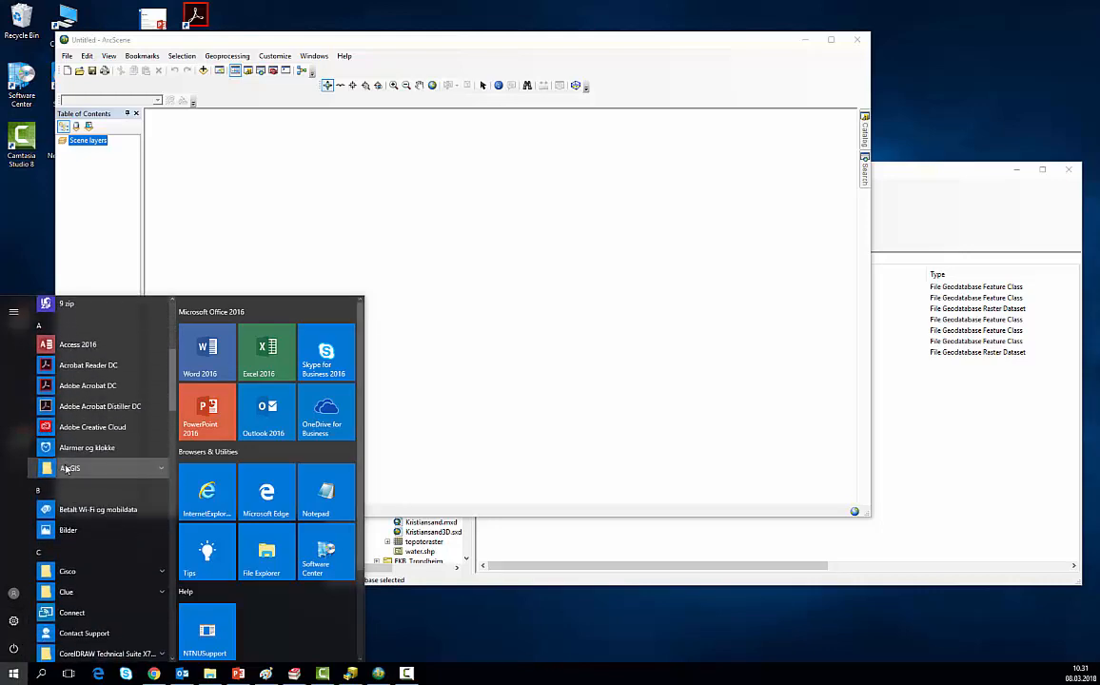
pyautogui.click(67, 468)
pyautogui.scroll(-1, 81, 528)
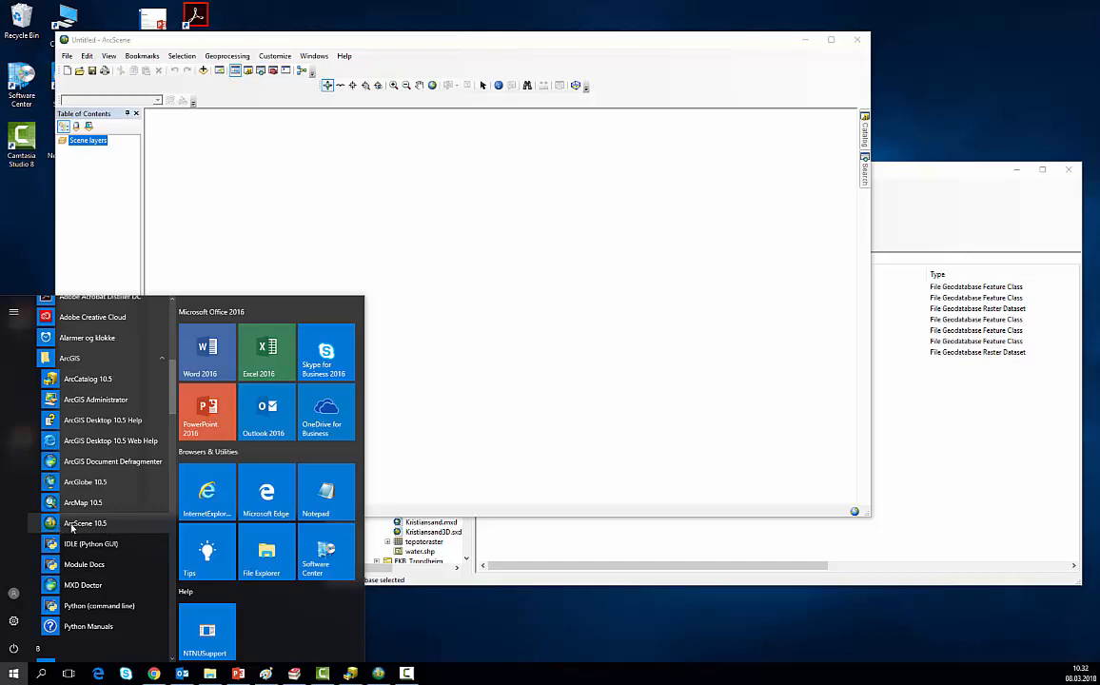
pyautogui.click(521, 44)
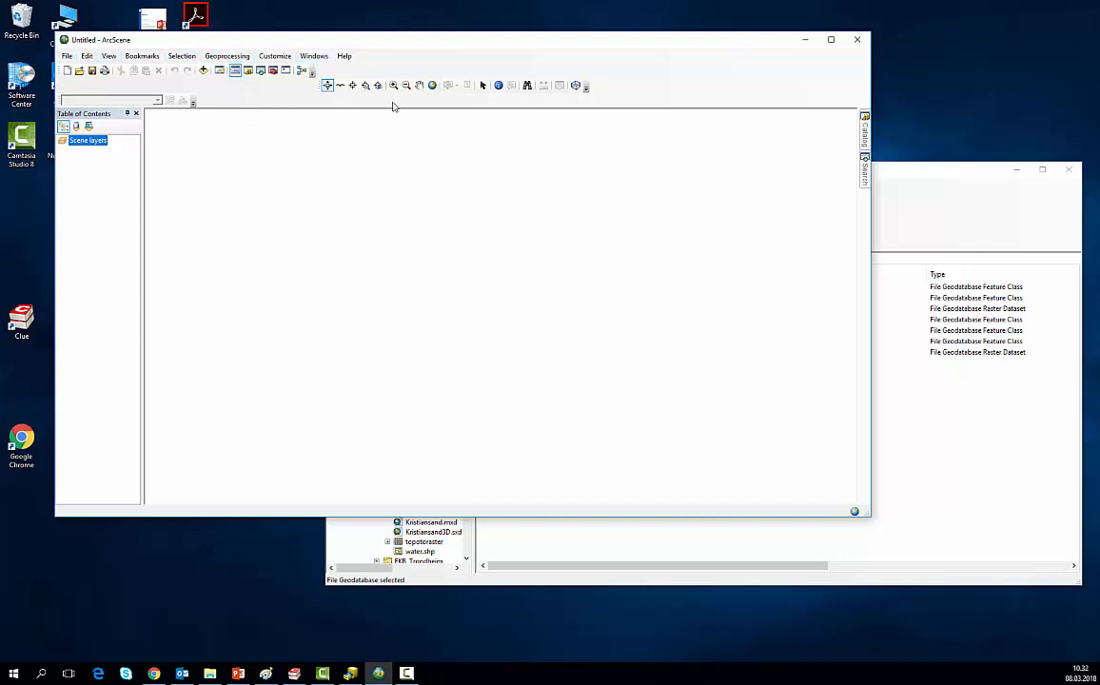
# Step: Switch to ArcCatalog and add the DEM raster from Kristiansand.gdb to the ArcScene scene
pyautogui.click(910, 172)
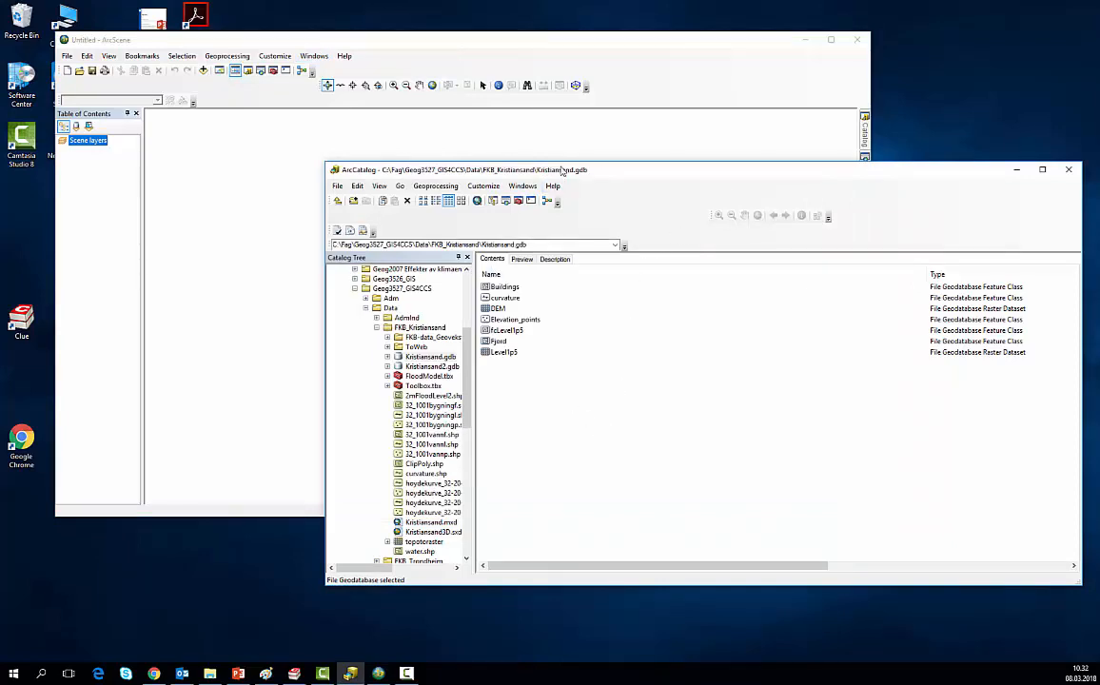
pyautogui.moveTo(657, 178); pyautogui.dragTo(747, 225)
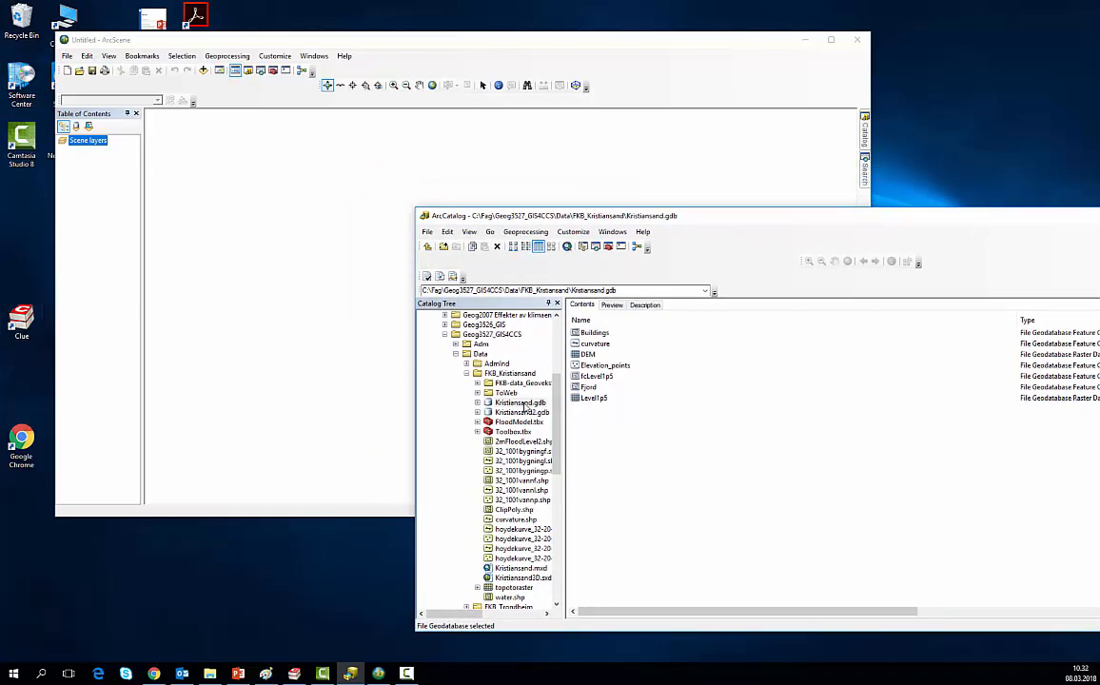
pyautogui.click(589, 355)
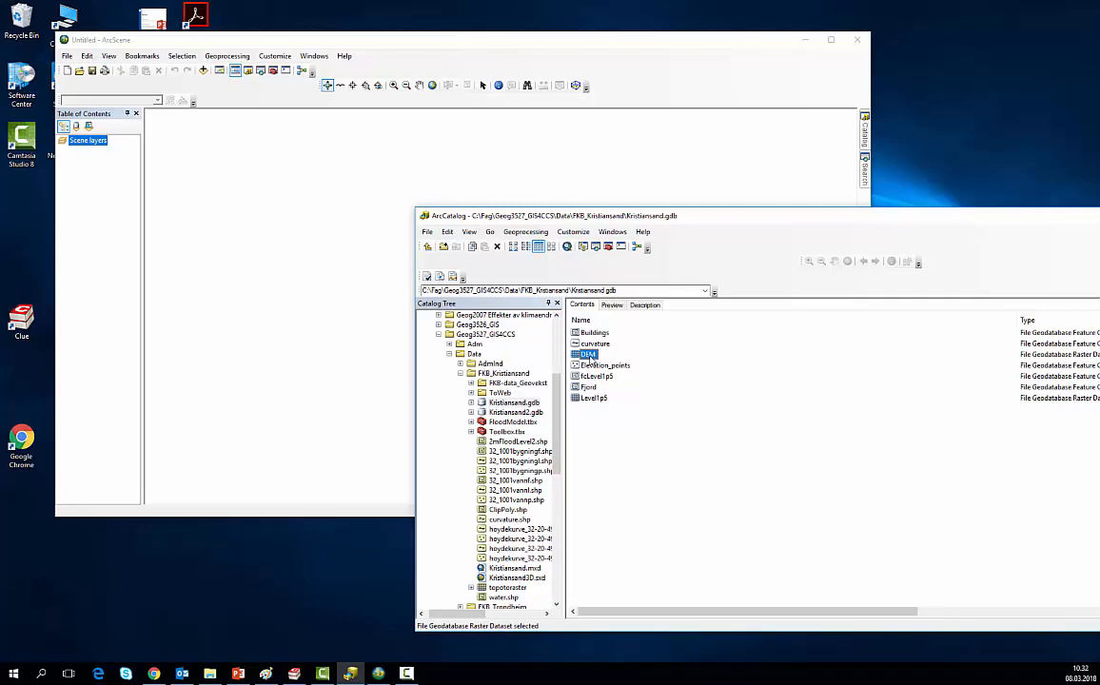
pyautogui.moveTo(589, 355); pyautogui.dragTo(379, 326)
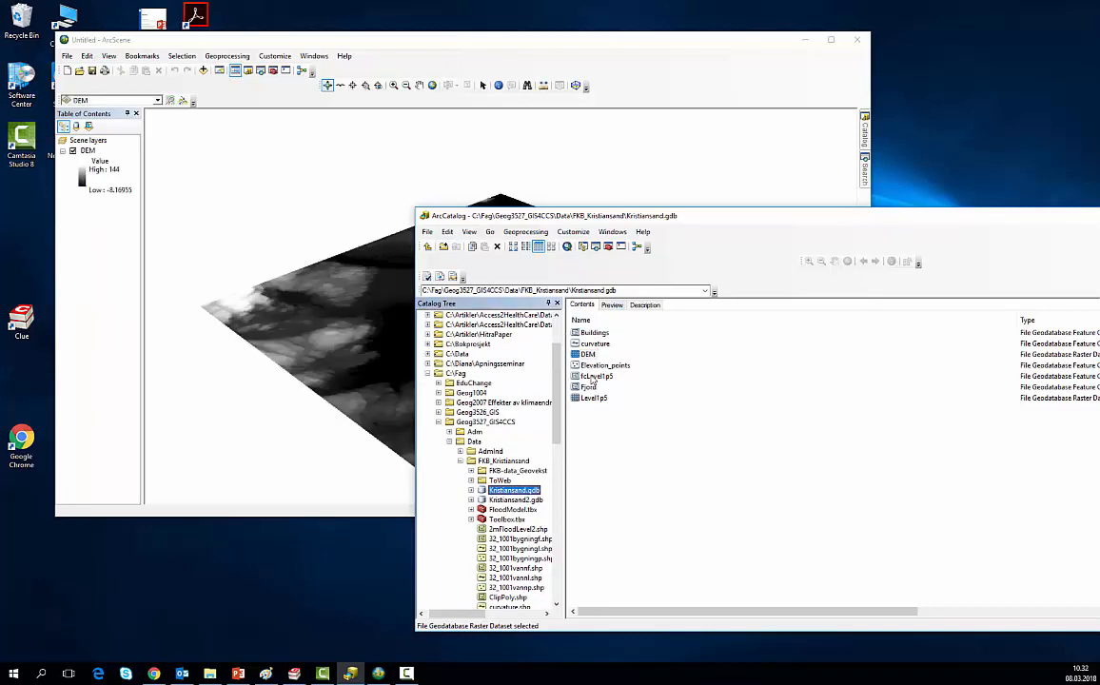
# Step: Add the Buildings and fcLevel1p5 feature classes from Kristiansand.gdb to the ArcScene scene
pyautogui.click(593, 335)
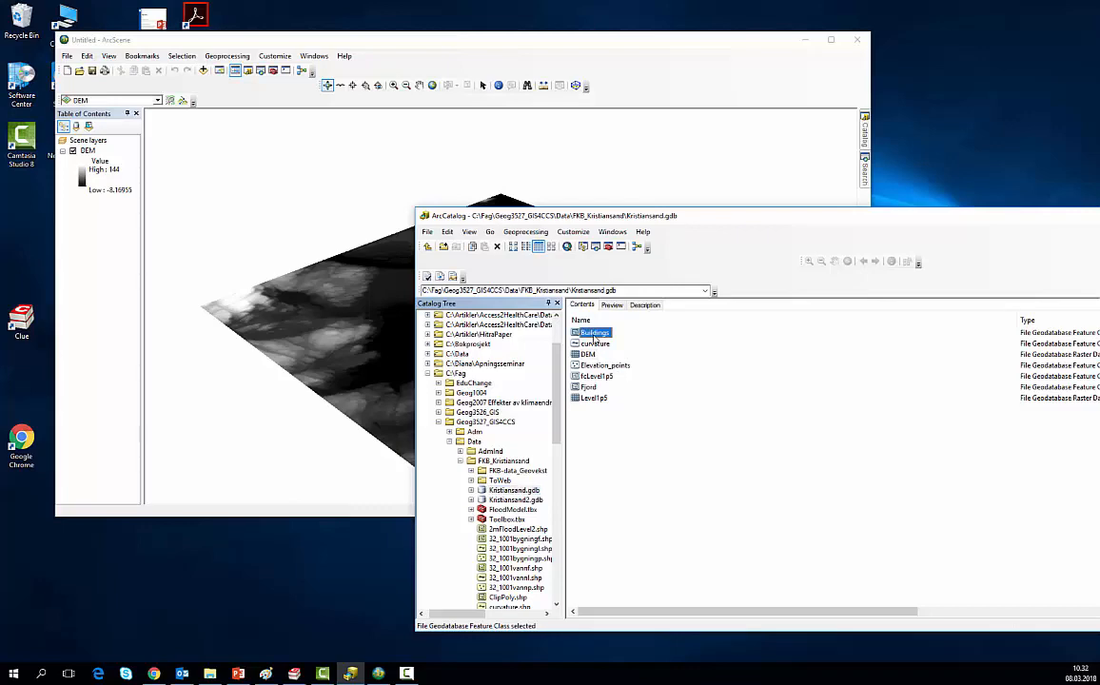
pyautogui.moveTo(594, 337); pyautogui.dragTo(382, 326)
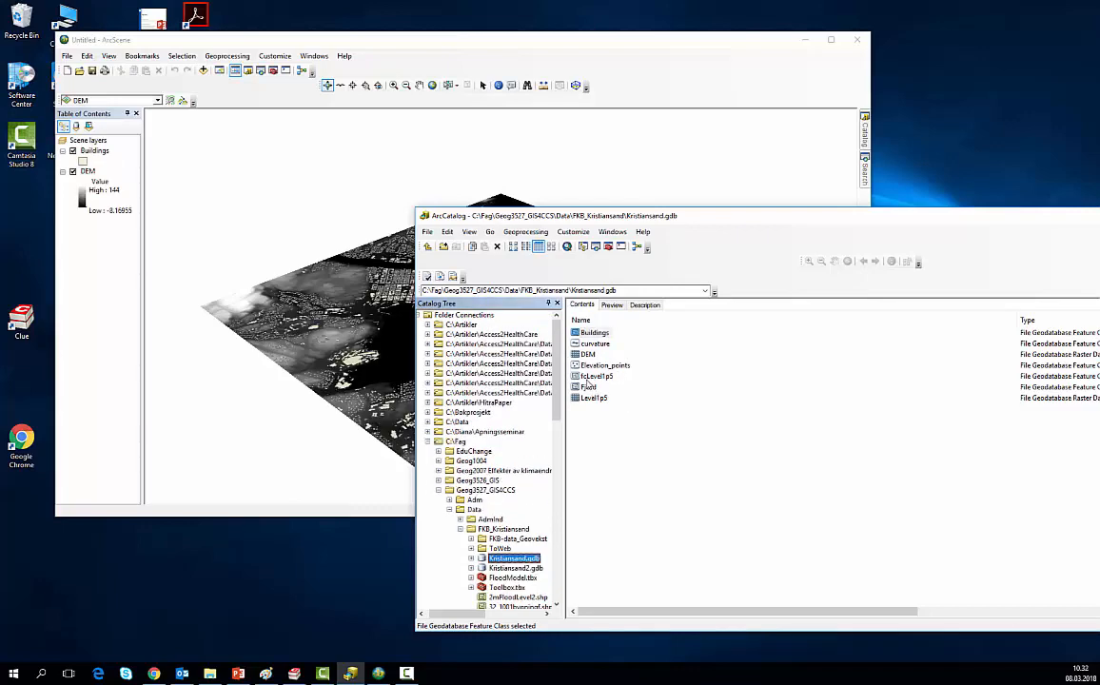
pyautogui.click(589, 377)
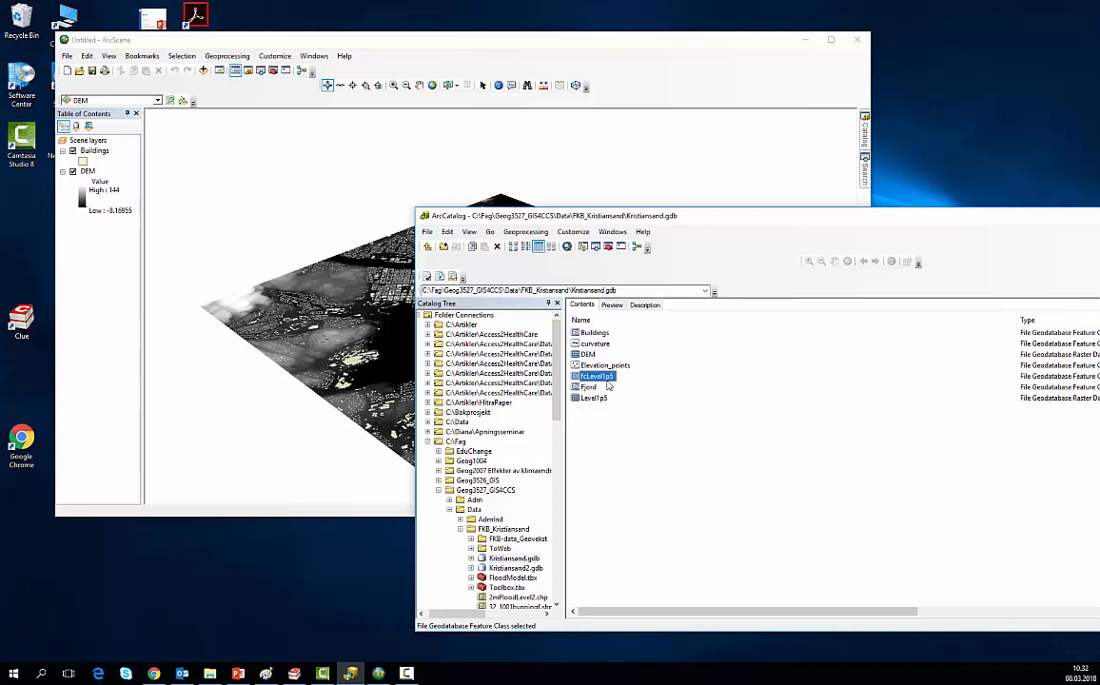
pyautogui.moveTo(603, 380); pyautogui.dragTo(361, 375)
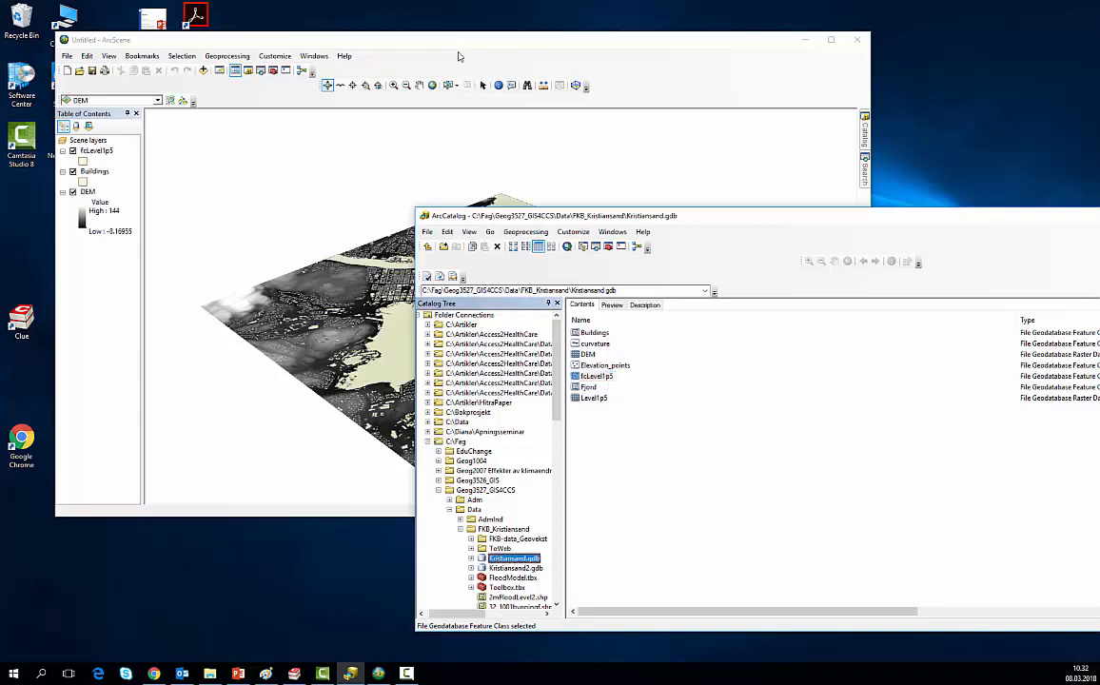
# Step: In ArcScene, set the DEM layer's base heights to float on the Kristiansand.gdb DEM as a custom surface
pyautogui.click(413, 41)
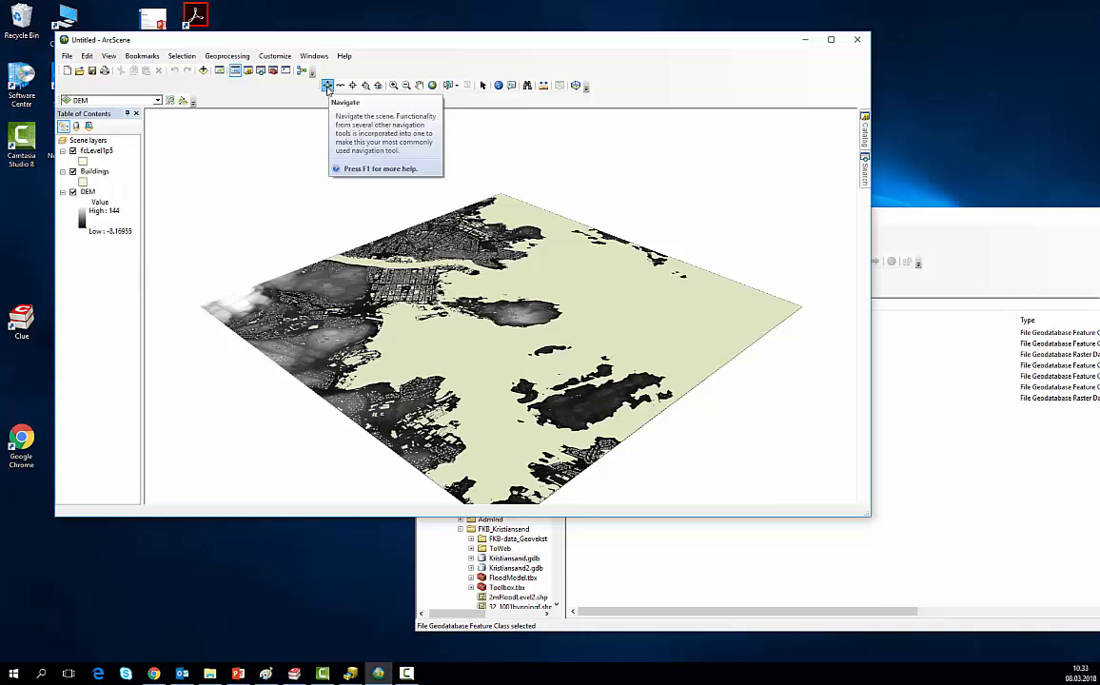
pyautogui.moveTo(394, 231); pyautogui.dragTo(287, 255)
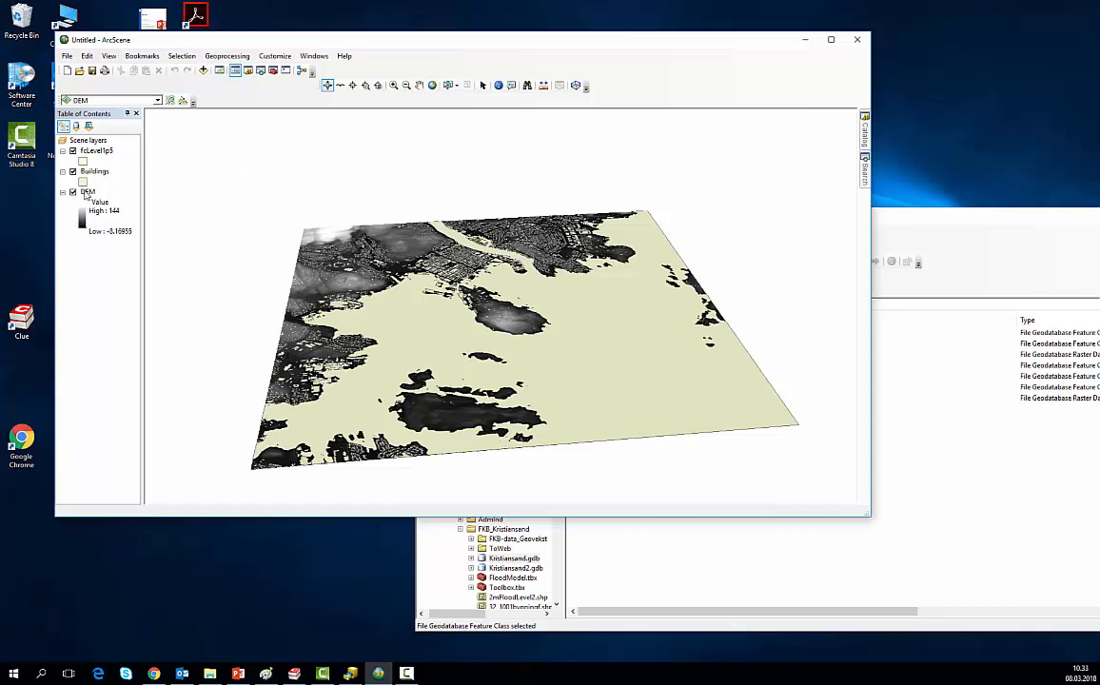
pyautogui.click(86, 192)
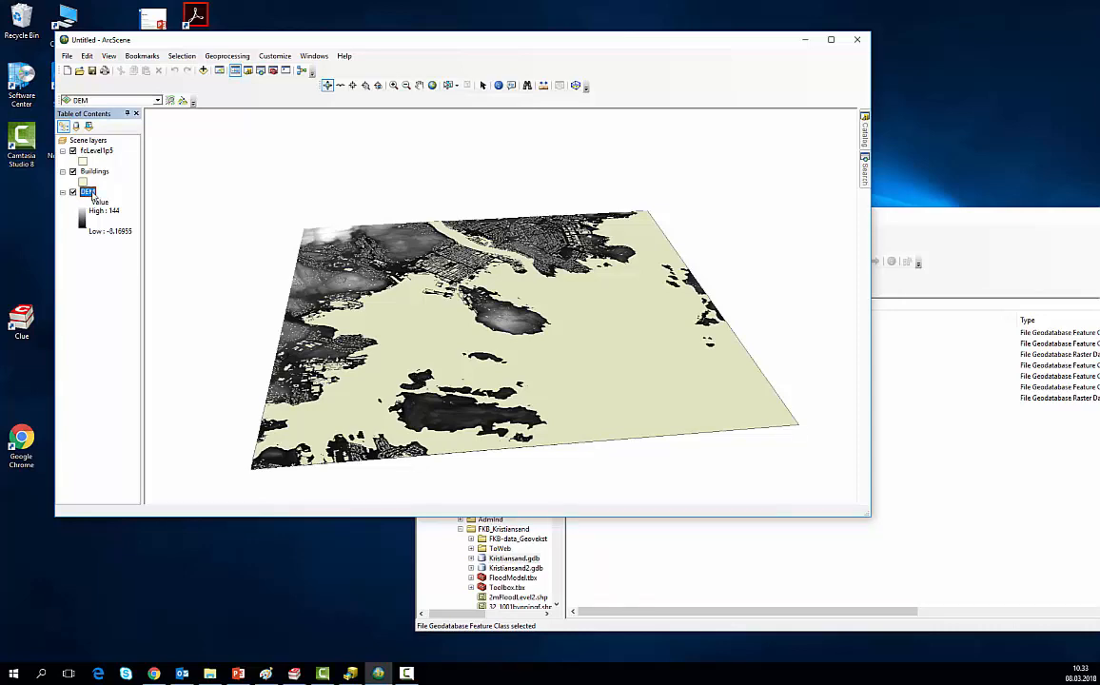
pyautogui.doubleClick(88, 192)
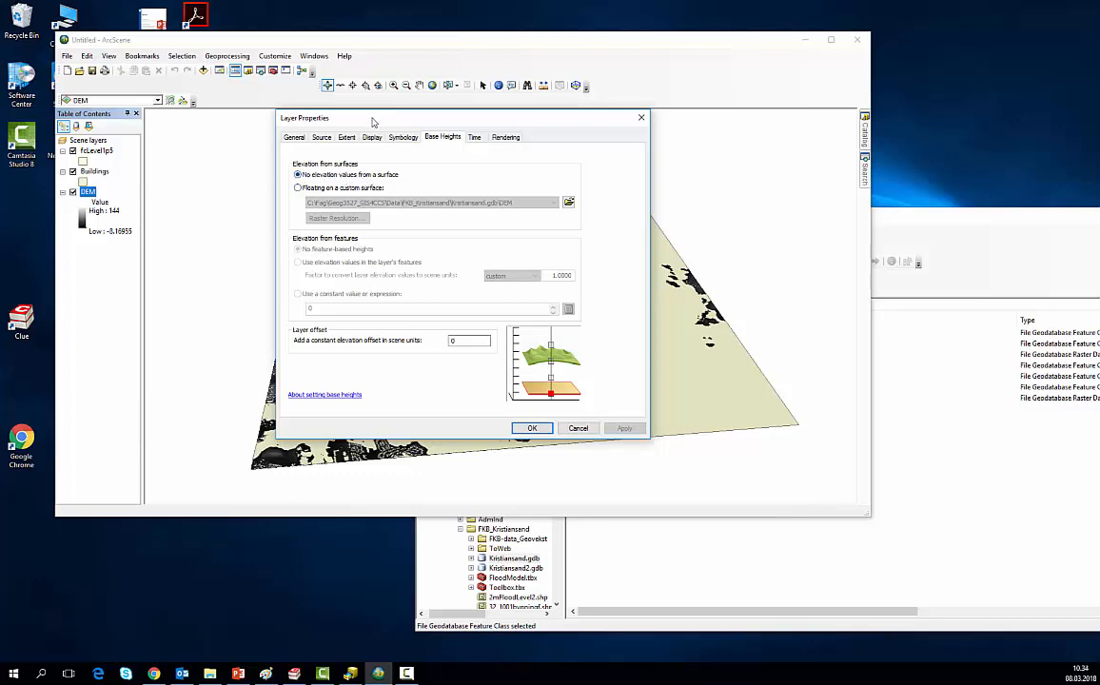
pyautogui.moveTo(372, 122); pyautogui.dragTo(684, 156)
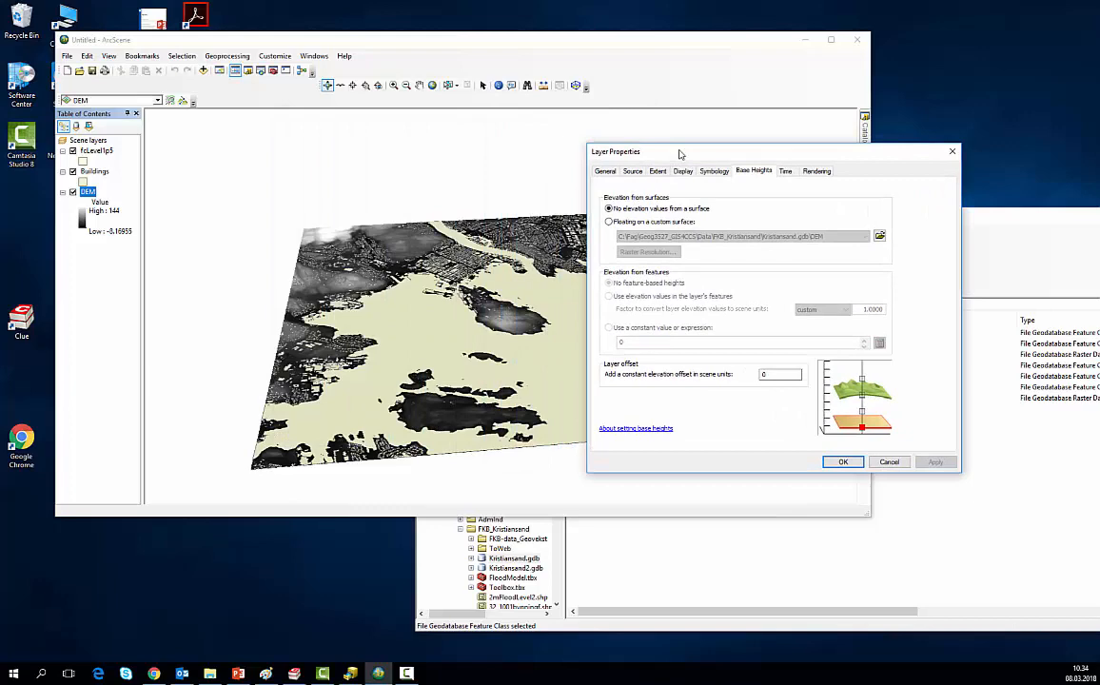
pyautogui.click(609, 222)
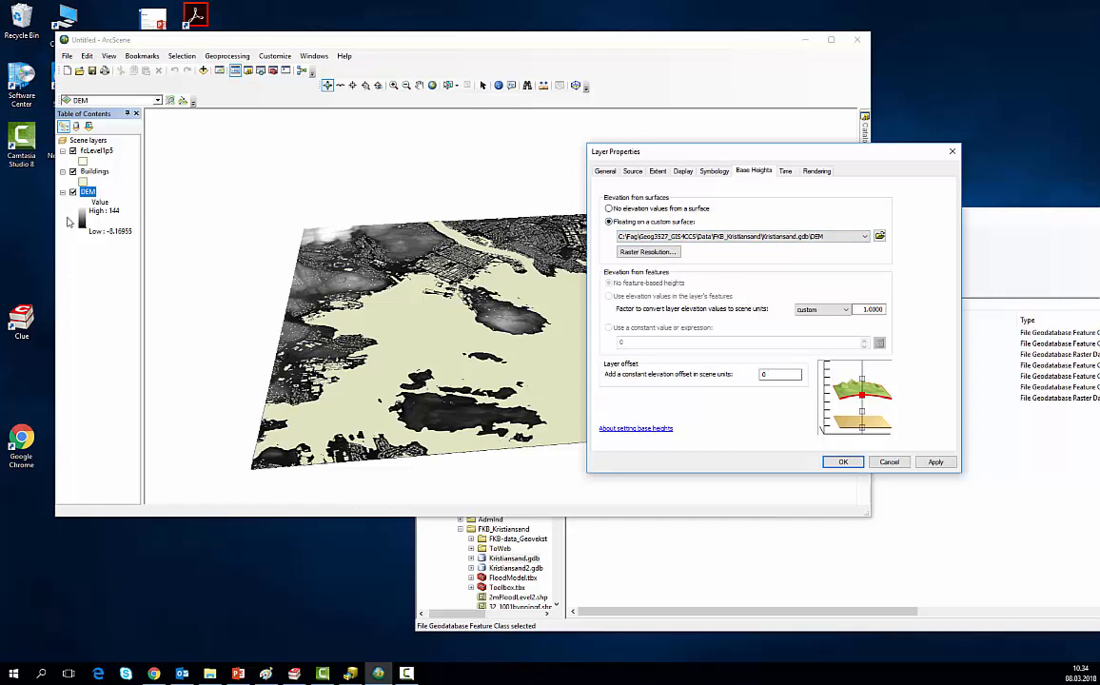
pyautogui.click(843, 462)
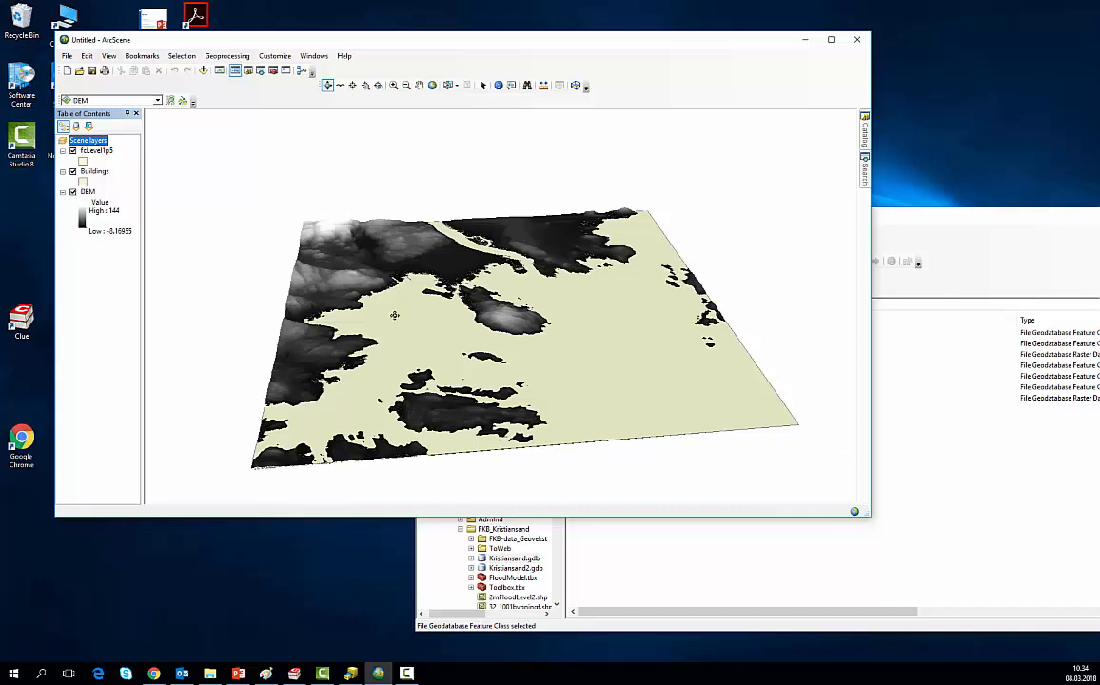
# Step: Hide the fcLevel1p5 and Buildings layers to examine the DEM terrain on its own, and show both layers again
pyautogui.click(72, 151)
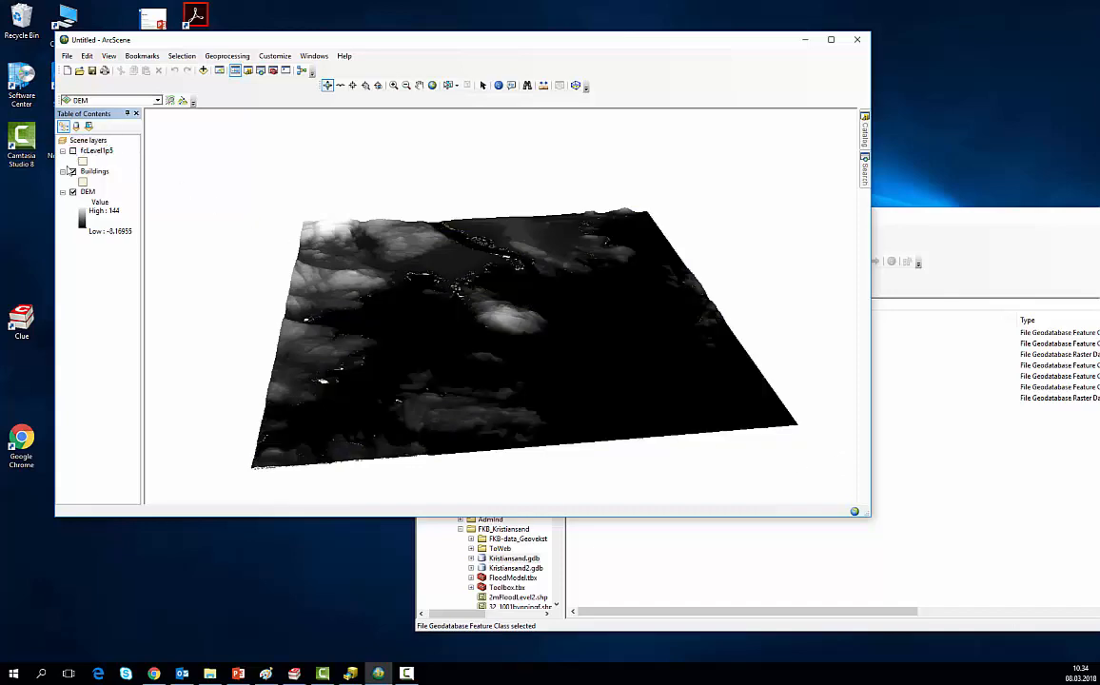
pyautogui.click(72, 171)
pyautogui.moveTo(266, 331); pyautogui.dragTo(300, 344)
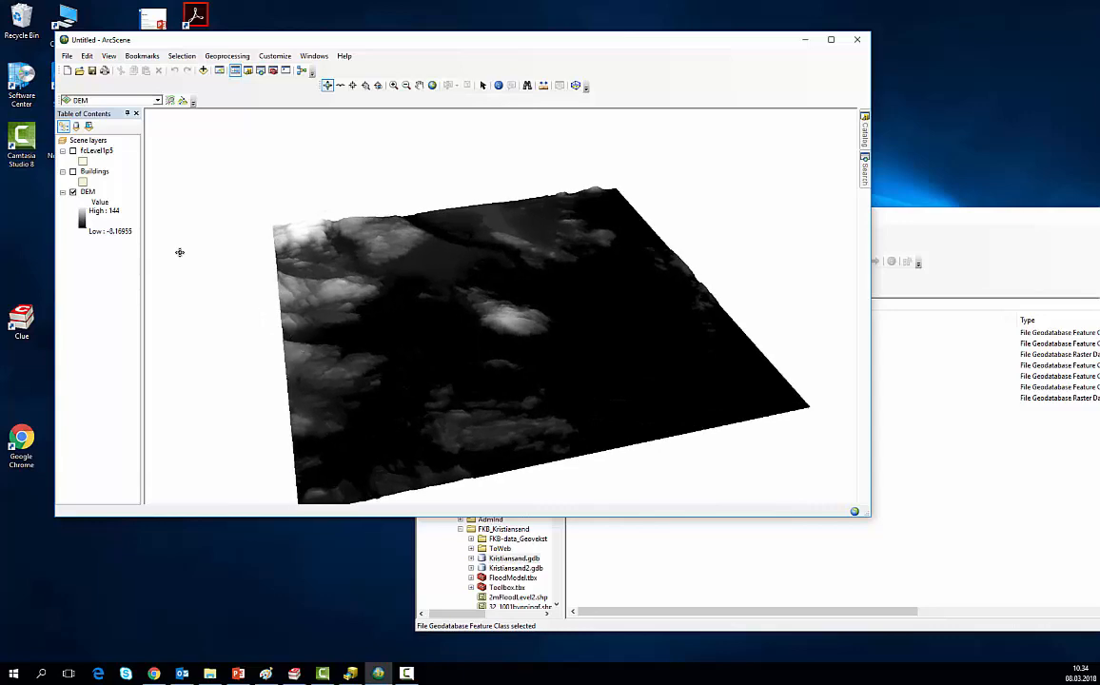
pyautogui.click(94, 172)
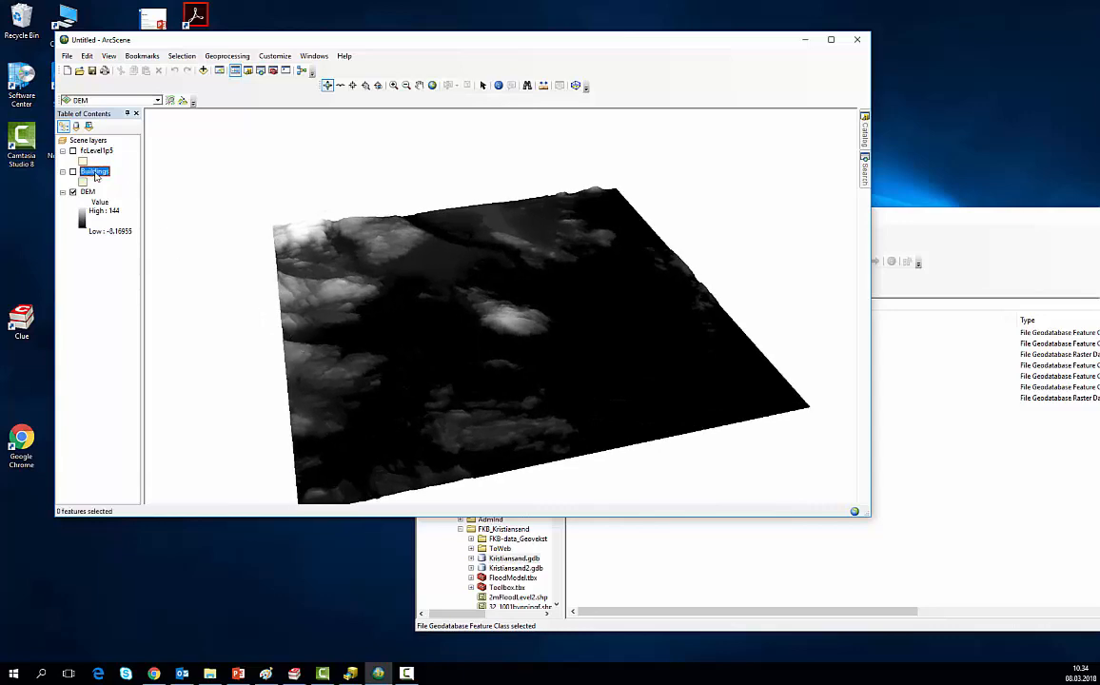
pyautogui.click(72, 172)
pyautogui.click(72, 150)
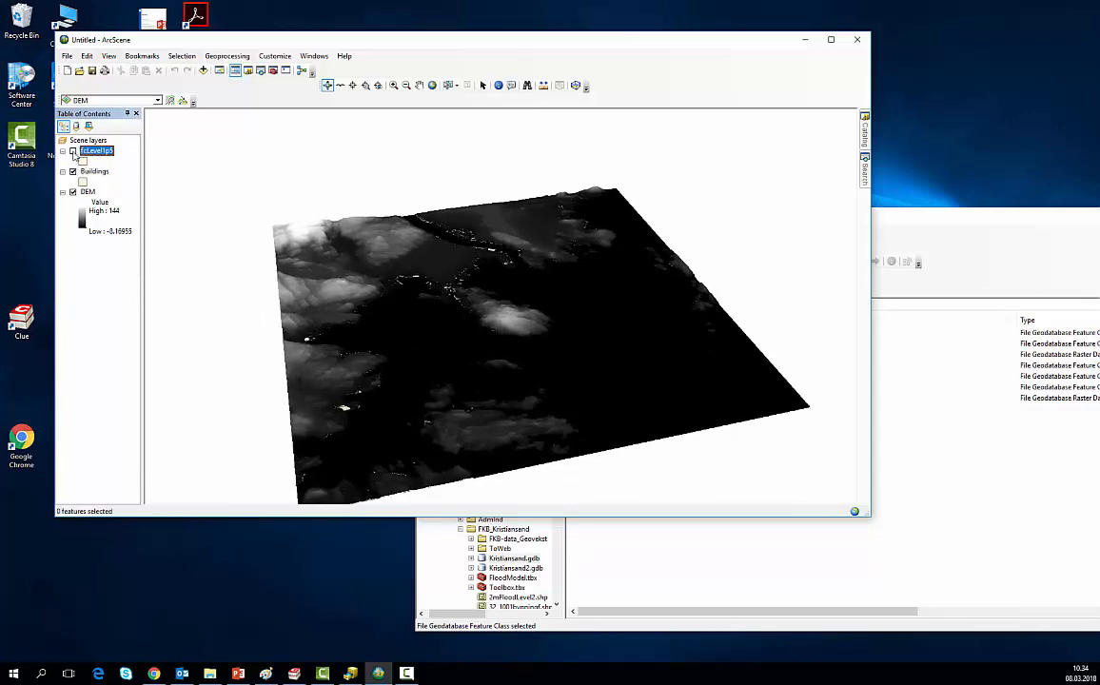
pyautogui.moveTo(285, 324)
pyautogui.mouseDown()
pyautogui.moveTo(275, 245)
pyautogui.moveTo(296, 313)
pyautogui.mouseUp()
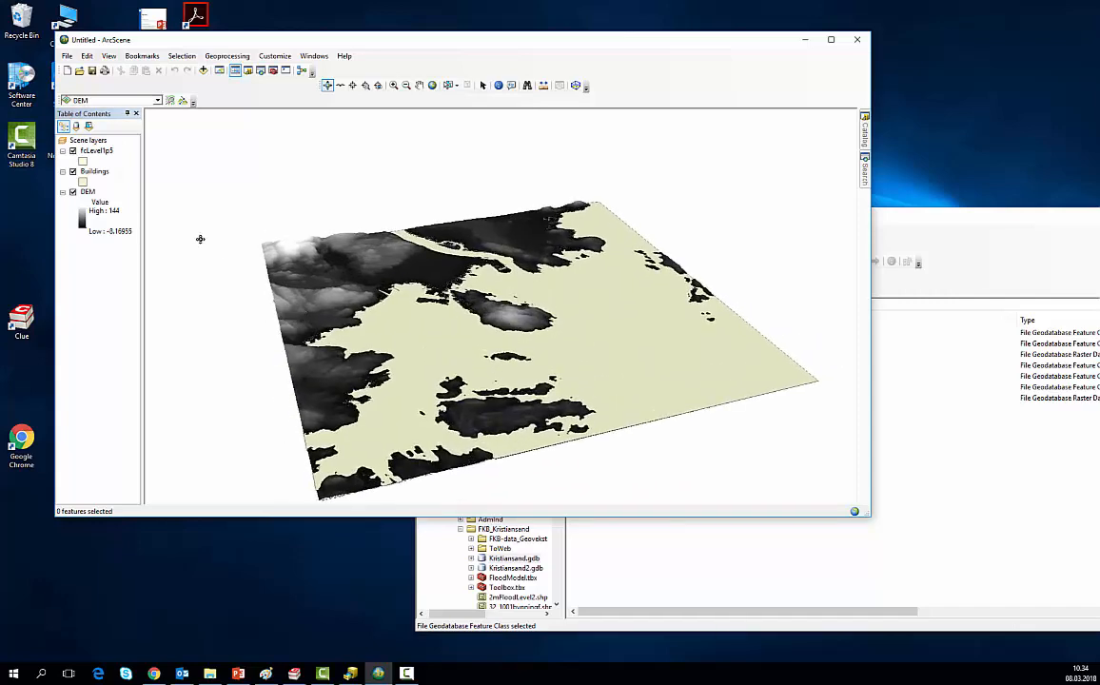
# Step: Set the Buildings layer's base heights to float on the Kristiansand.gdb DEM as a custom surface
pyautogui.click(102, 175)
pyautogui.rightClick(101, 175)
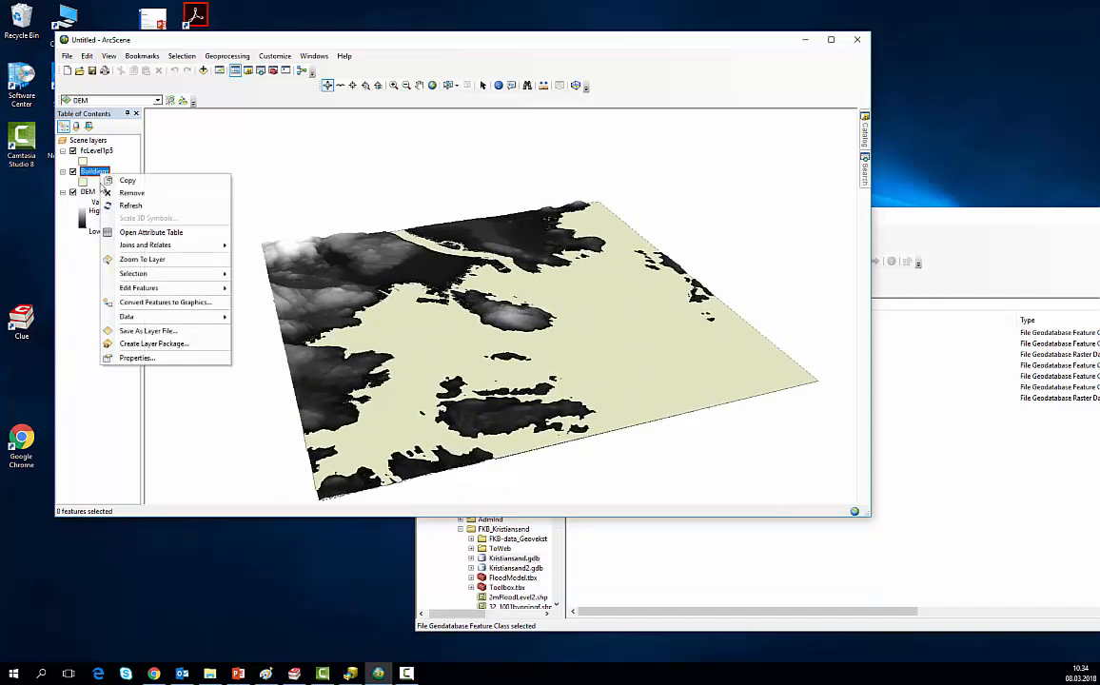
pyautogui.click(134, 358)
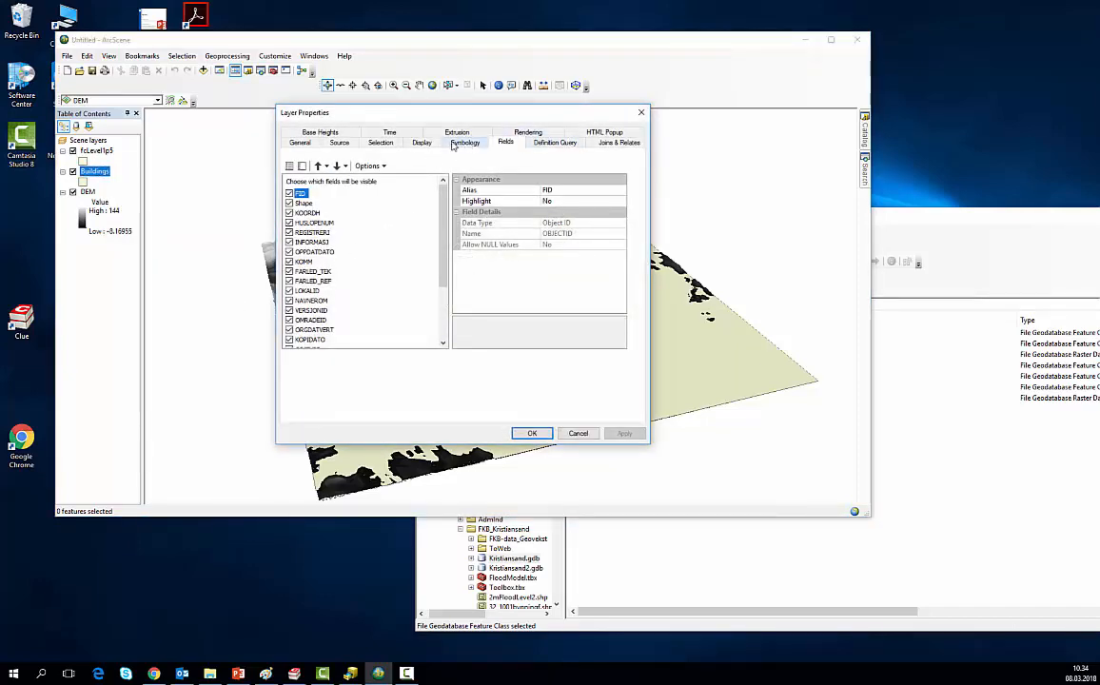
pyautogui.click(310, 132)
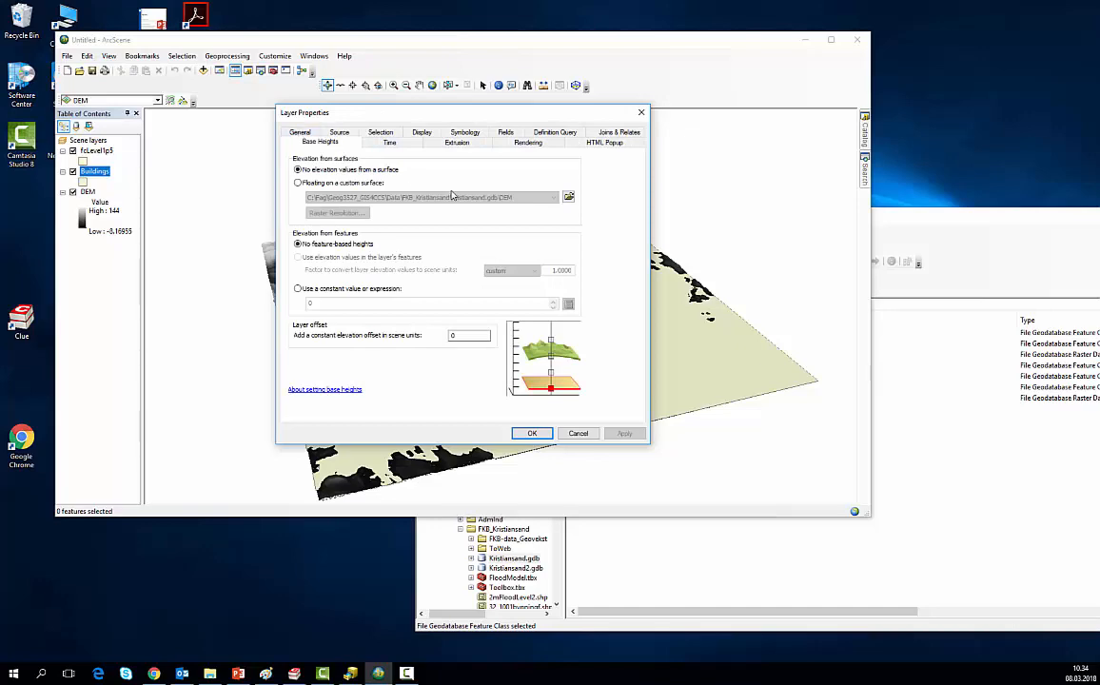
pyautogui.click(345, 183)
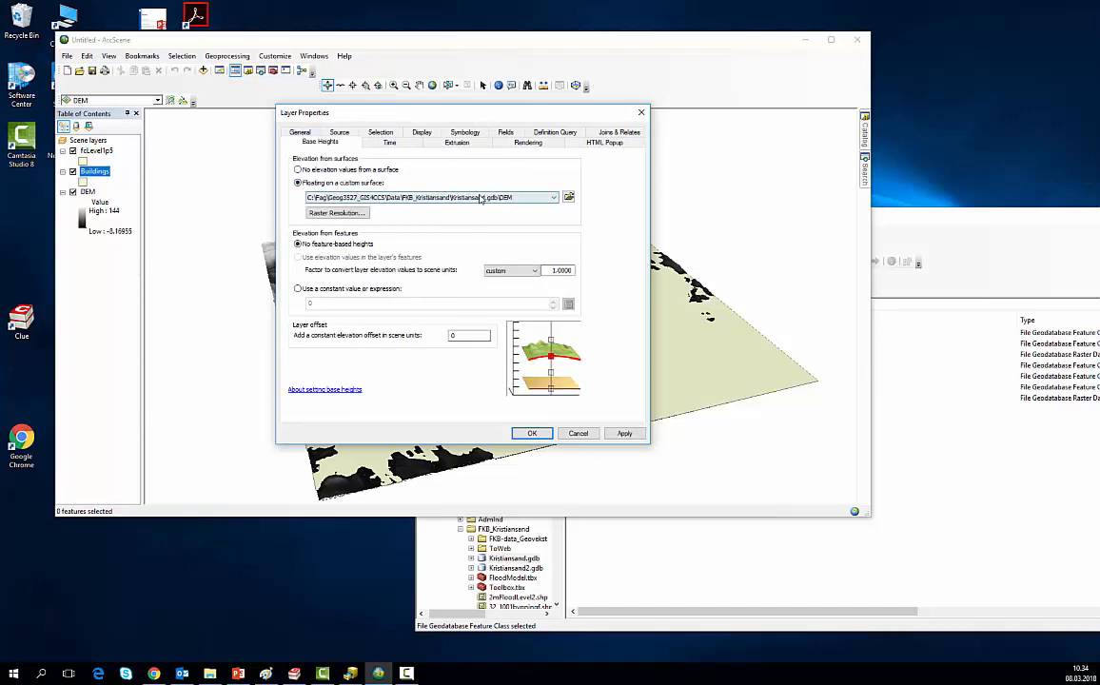
pyautogui.click(533, 434)
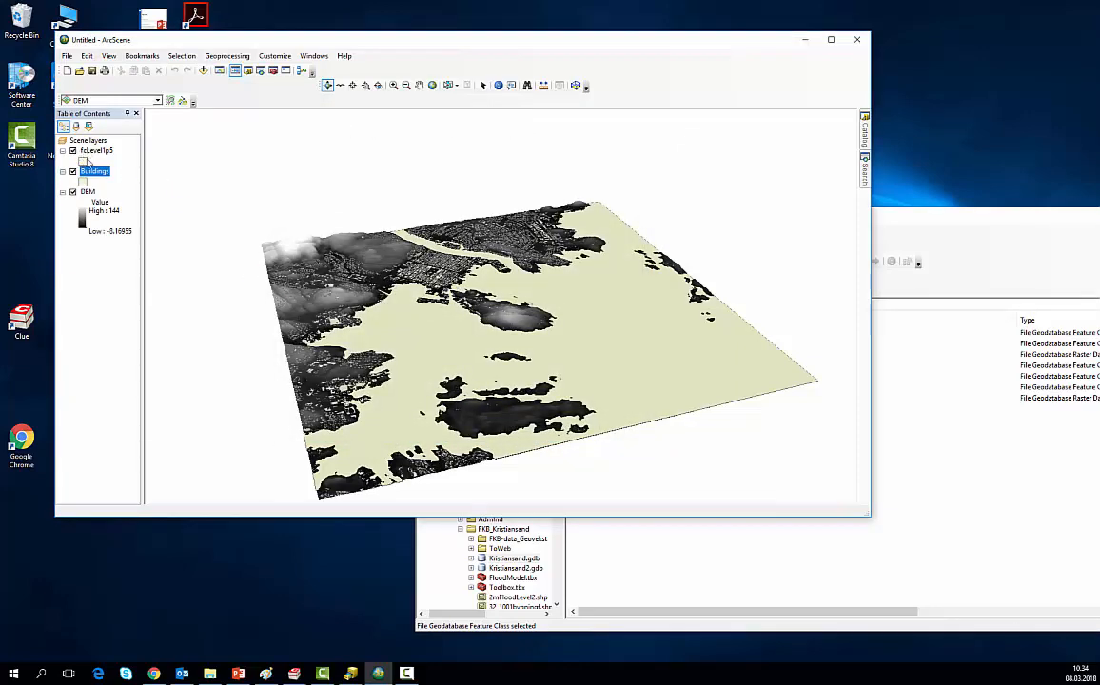
# Step: Set the fcLevel1p5 layer's base heights to float on a custom surface and move the layer below Buildings
pyautogui.click(91, 151)
pyautogui.rightClick(85, 151)
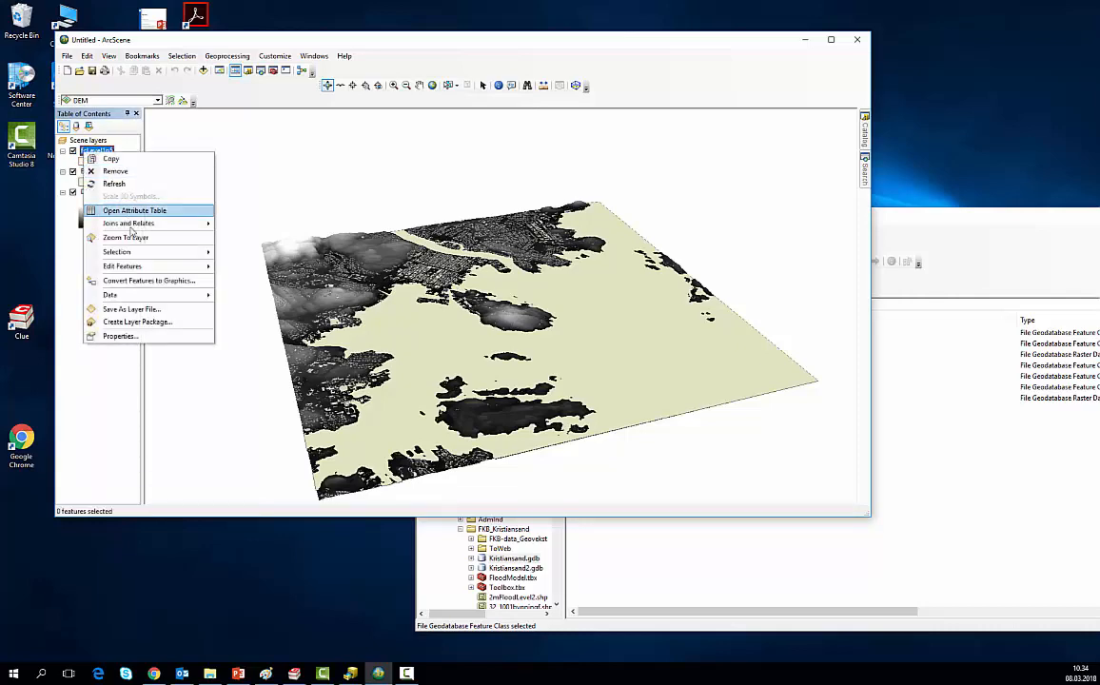
pyautogui.click(133, 340)
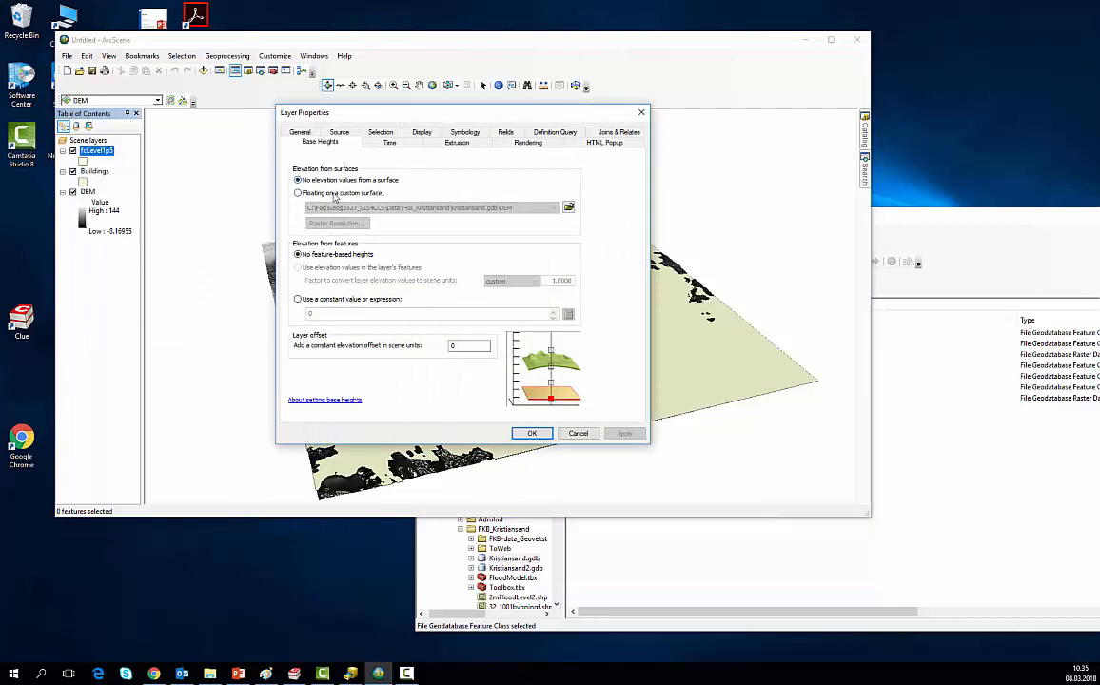
pyautogui.click(334, 194)
pyautogui.click(532, 434)
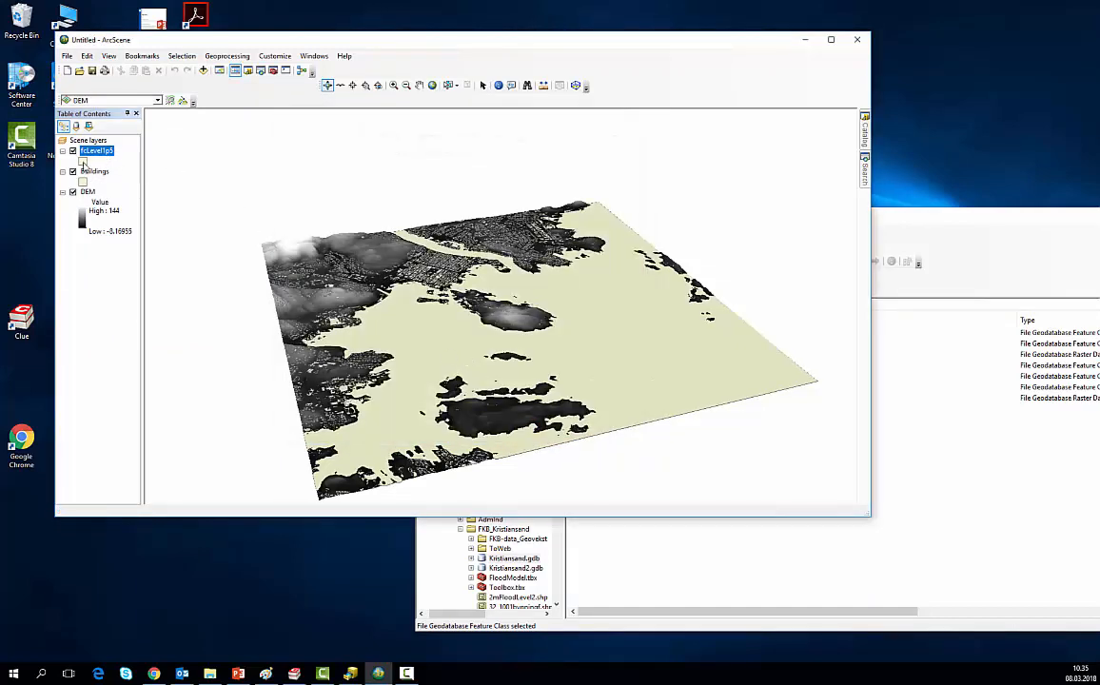
pyautogui.moveTo(83, 155); pyautogui.dragTo(85, 181)
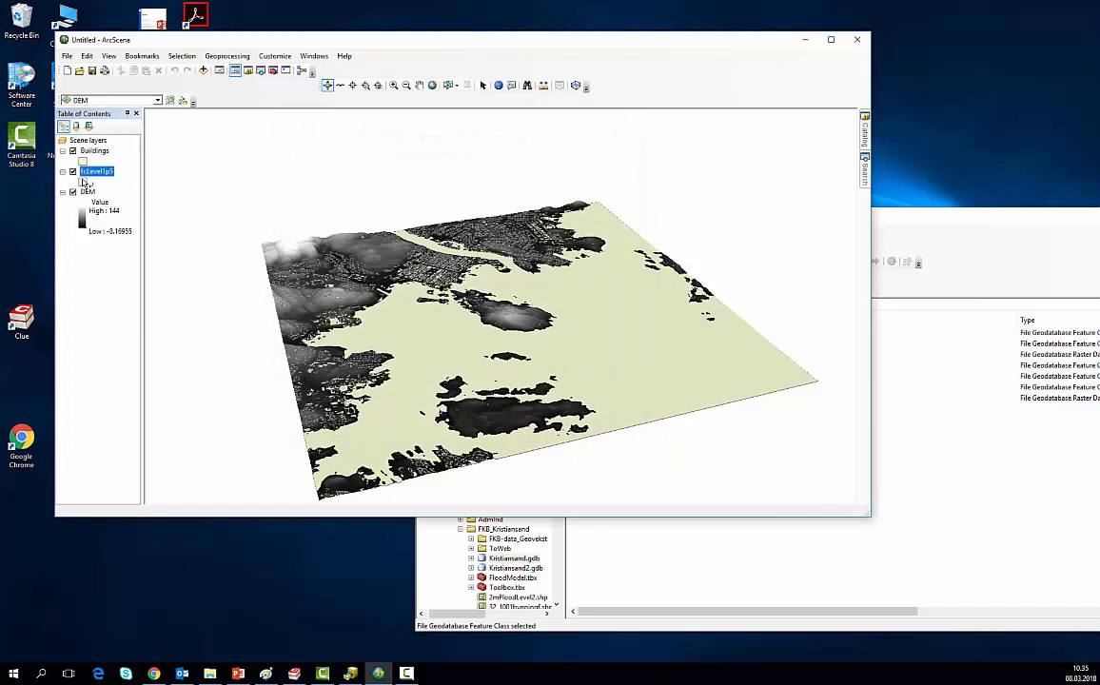
# Step: Symbolize the fcLevel1p5 layer with the Water Body style
pyautogui.click(84, 182)
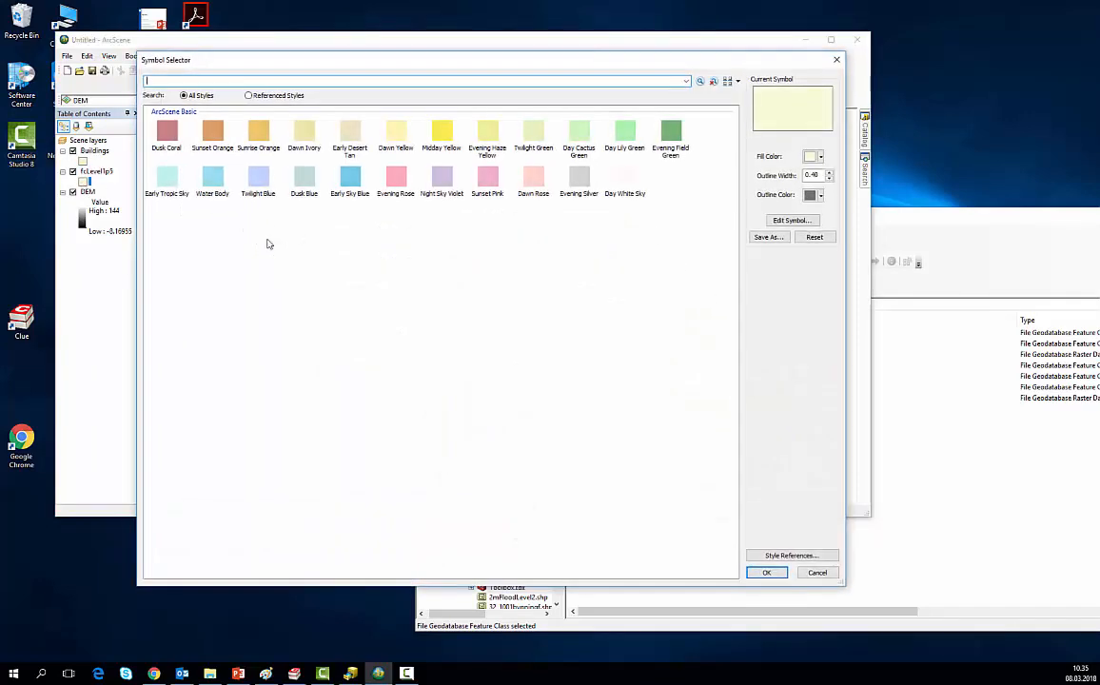
pyautogui.click(212, 178)
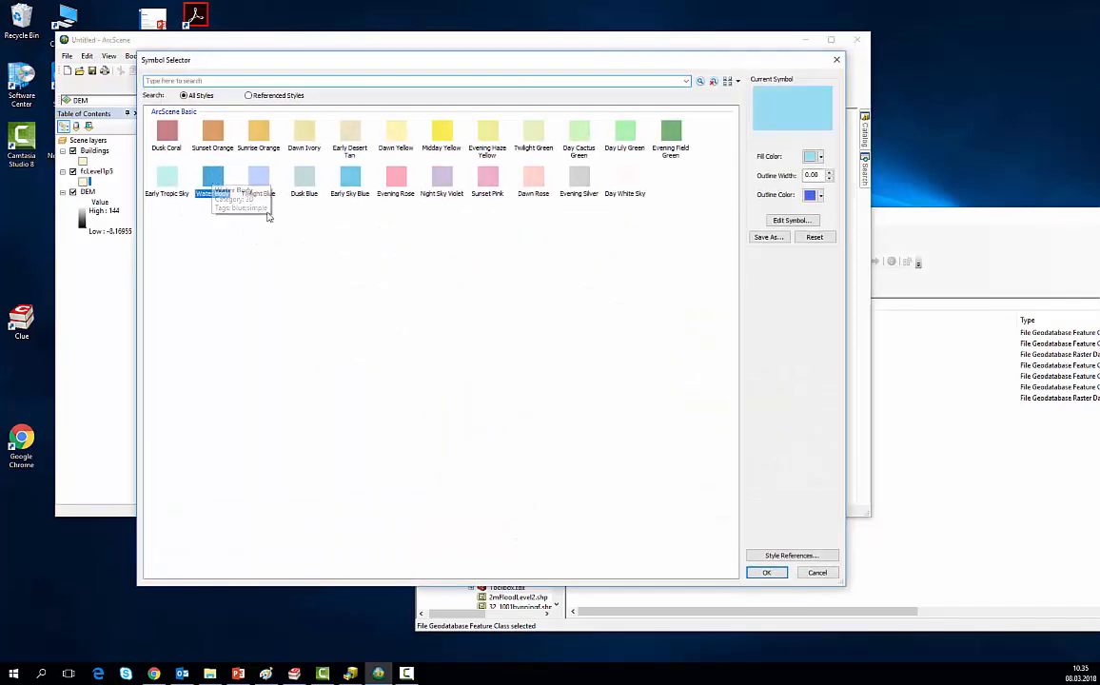
pyautogui.click(766, 572)
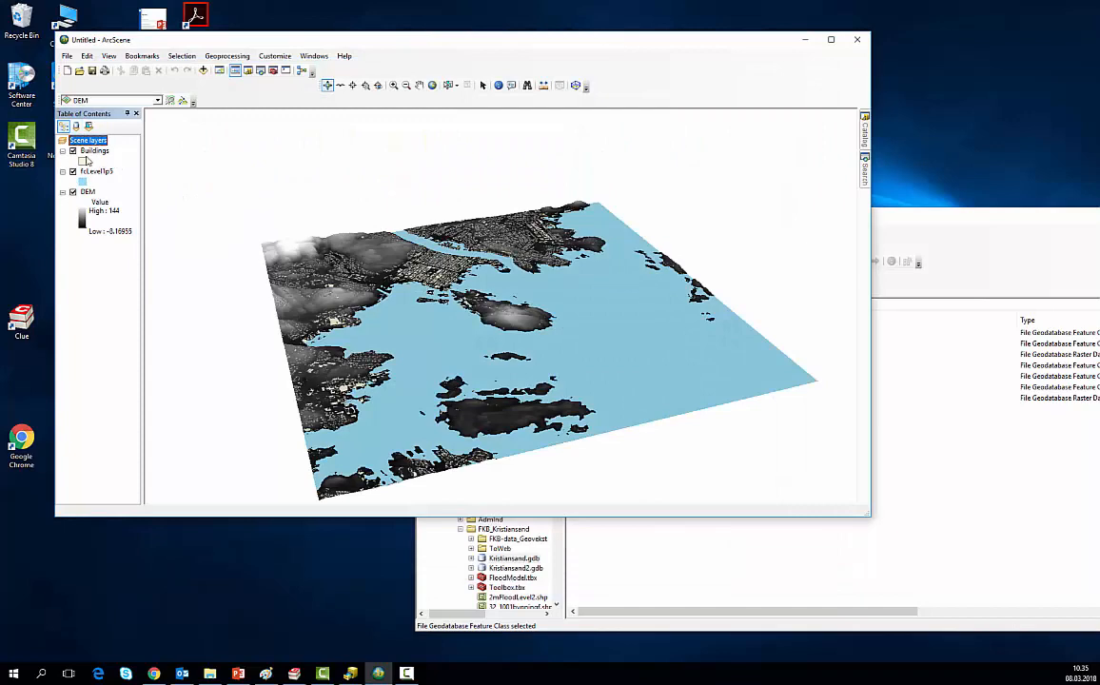
# Step: Symbolize the Buildings layer with the Evening Rose style
pyautogui.click(82, 162)
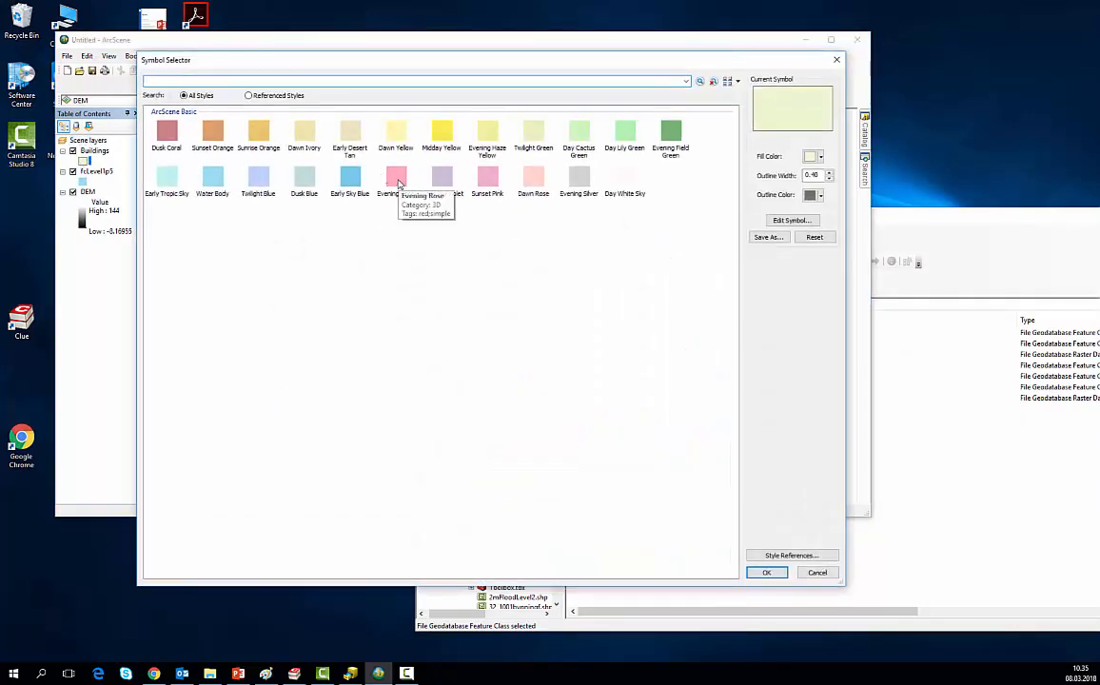
pyautogui.click(404, 179)
pyautogui.click(765, 572)
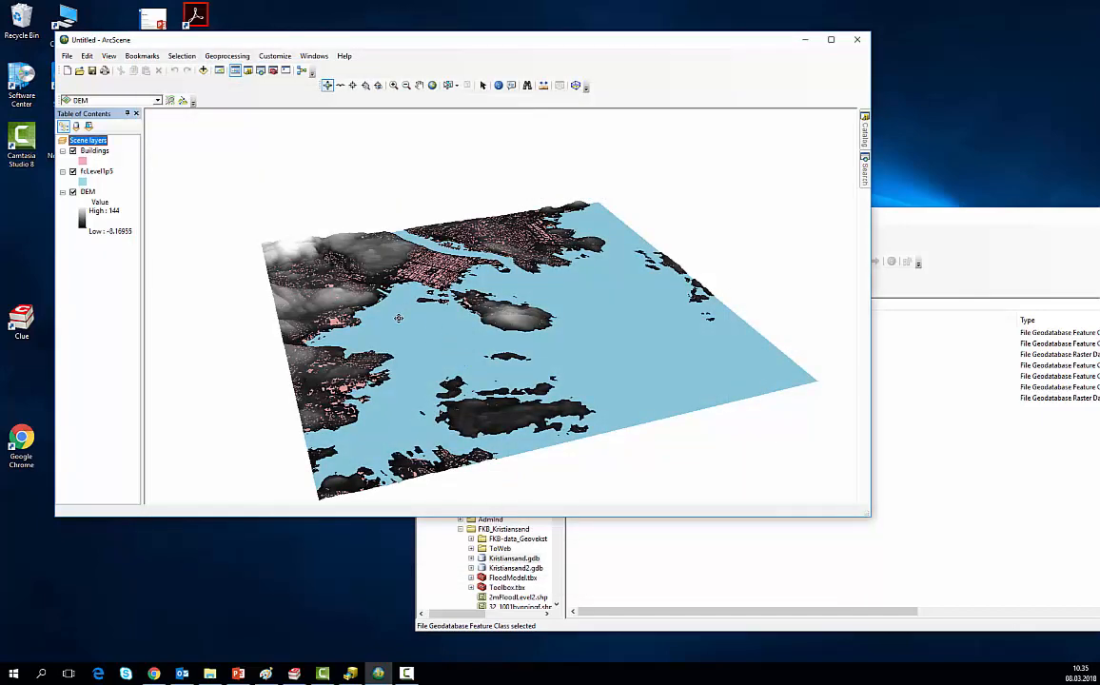
# Step: Examine the draped buildings and water around the city and islands from a low, close angle in a maximized window
pyautogui.moveTo(392, 324); pyautogui.dragTo(424, 324)
pyautogui.moveTo(372, 389); pyautogui.dragTo(322, 306)
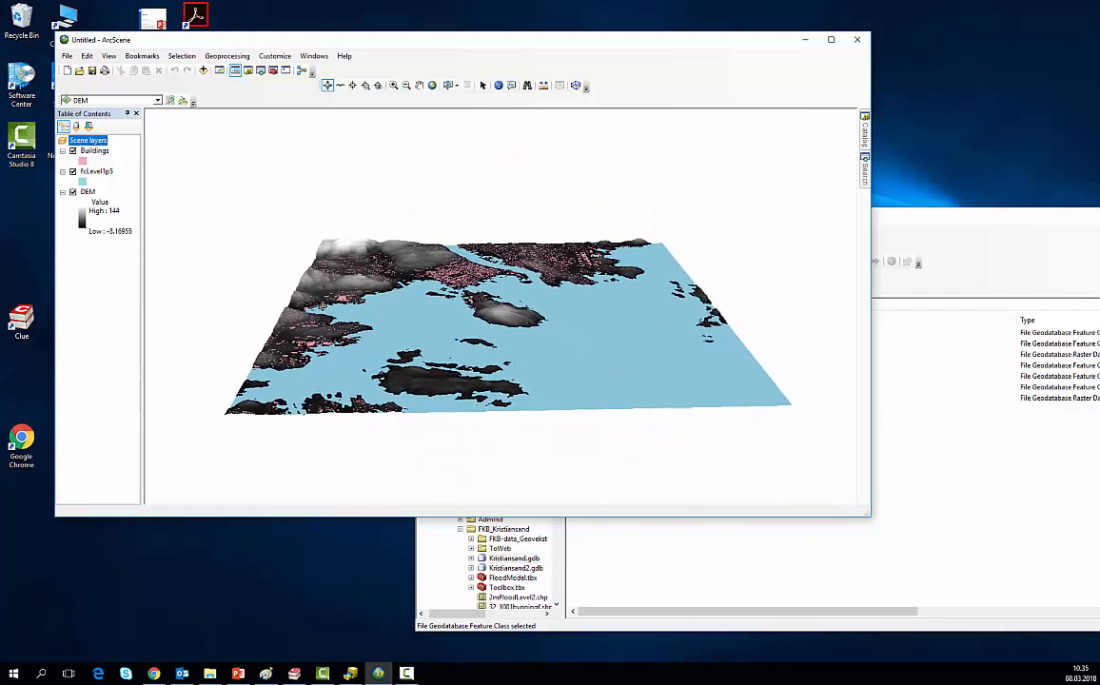
pyautogui.scroll(-1, 287, 332)
pyautogui.scroll(3, 287, 331)
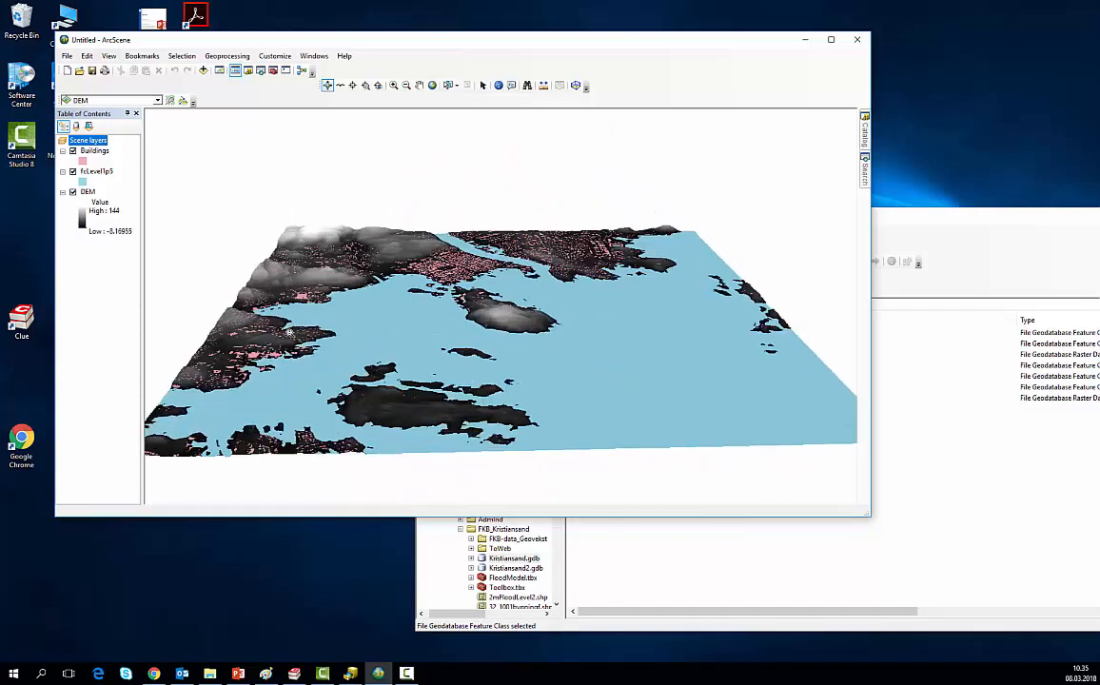
pyautogui.scroll(2, 277, 314)
pyautogui.scroll(3, 248, 285)
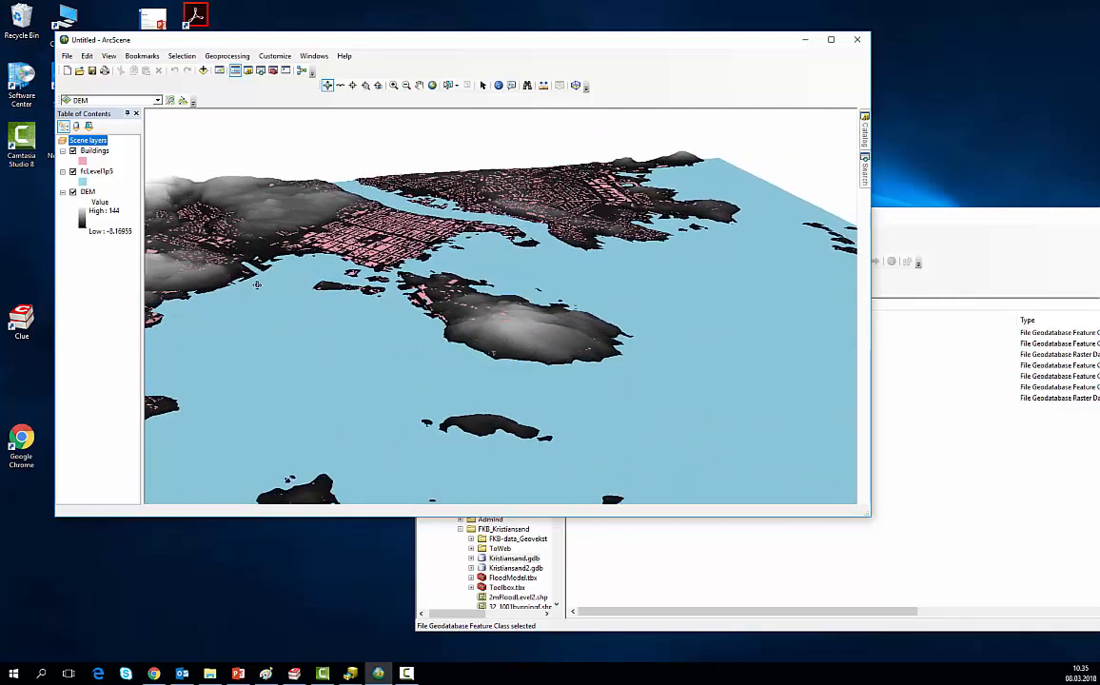
pyautogui.moveTo(160, 295); pyautogui.dragTo(139, 279)
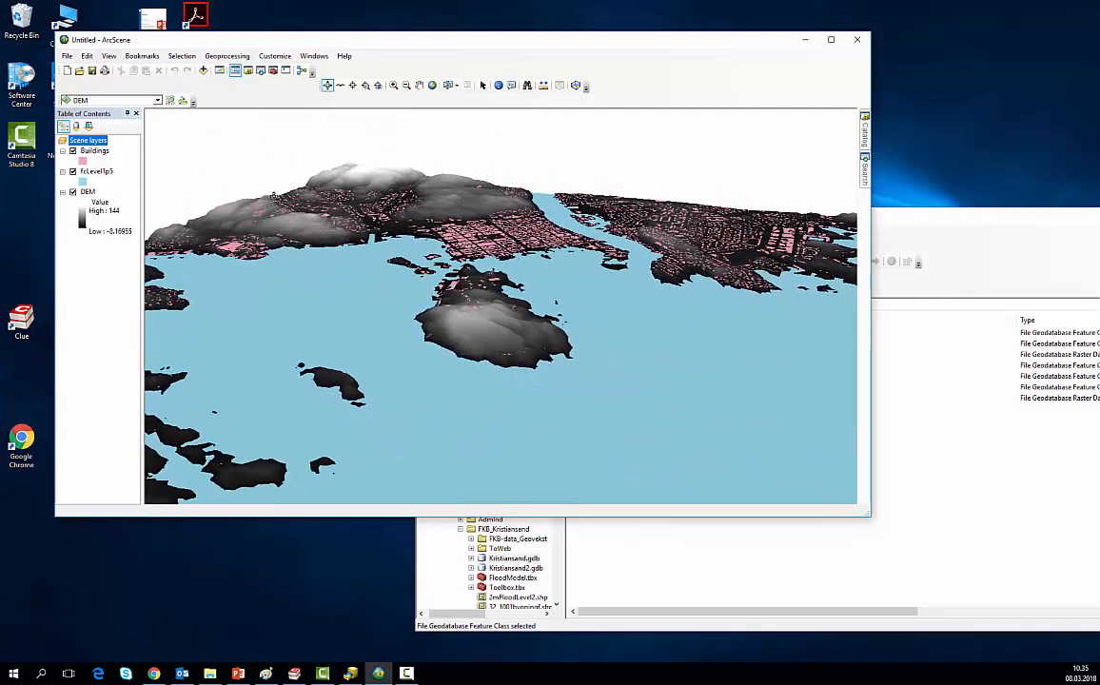
pyautogui.click(830, 41)
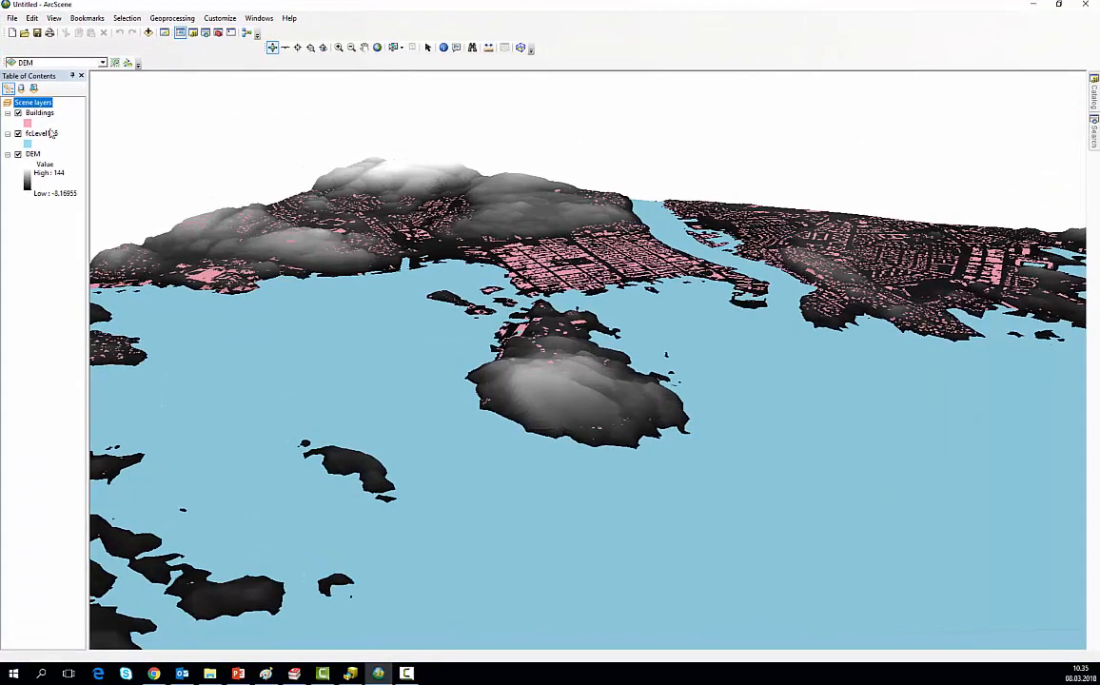
# Step: Set the scene's vertical exaggeration to 1.5
pyautogui.rightClick(29, 105)
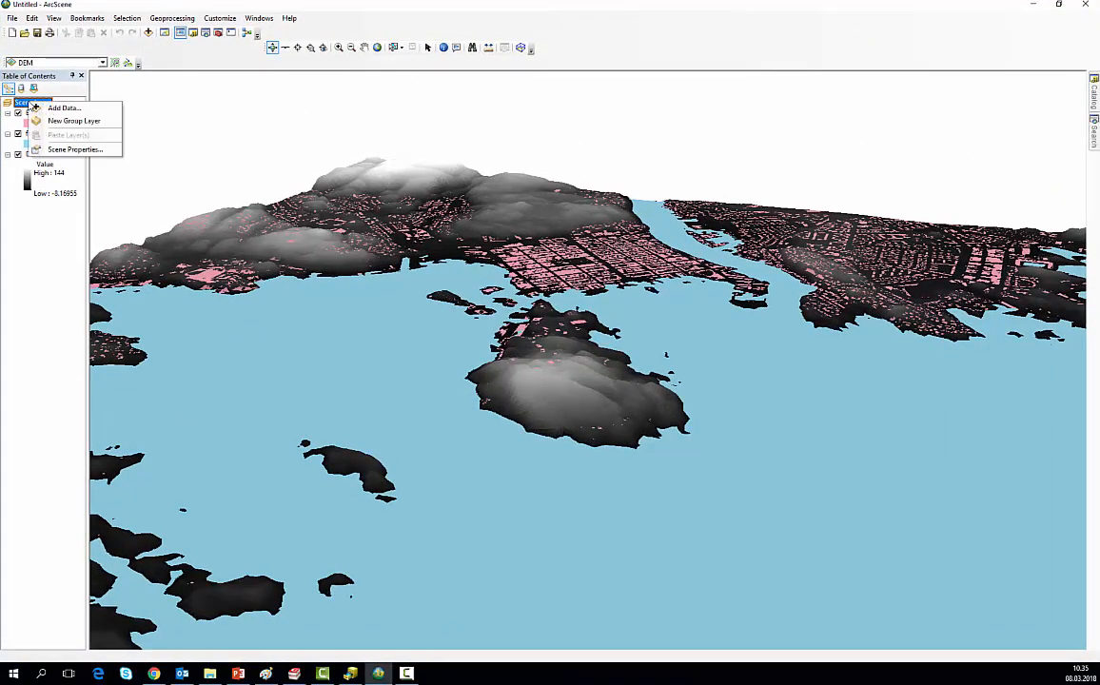
pyautogui.click(66, 150)
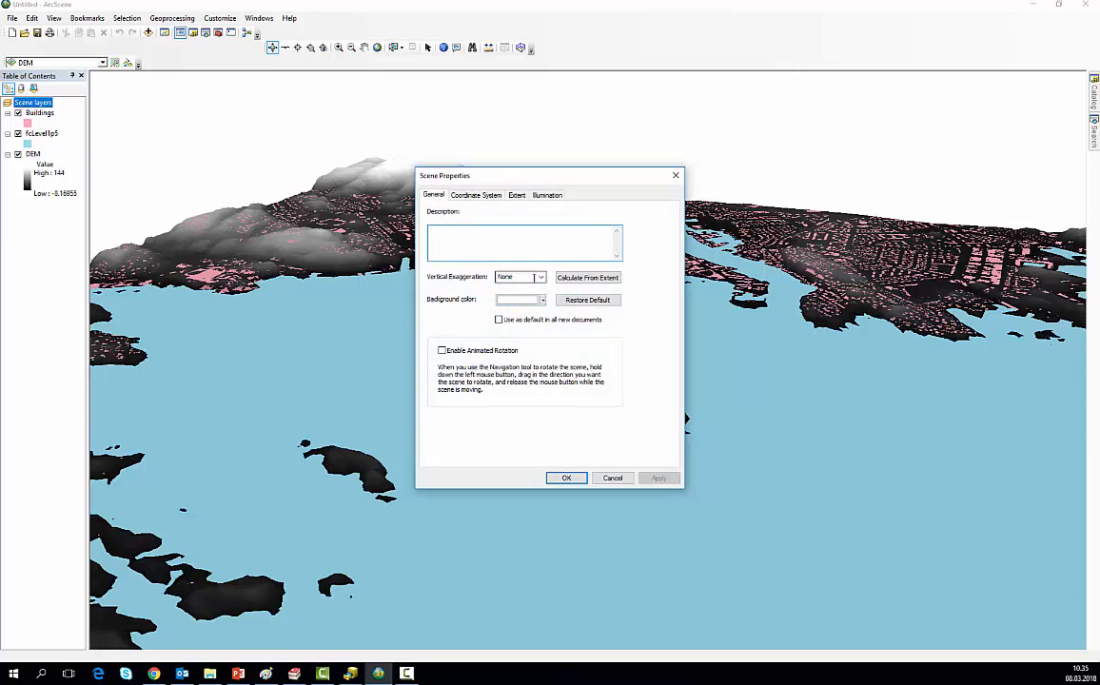
pyautogui.click(542, 278)
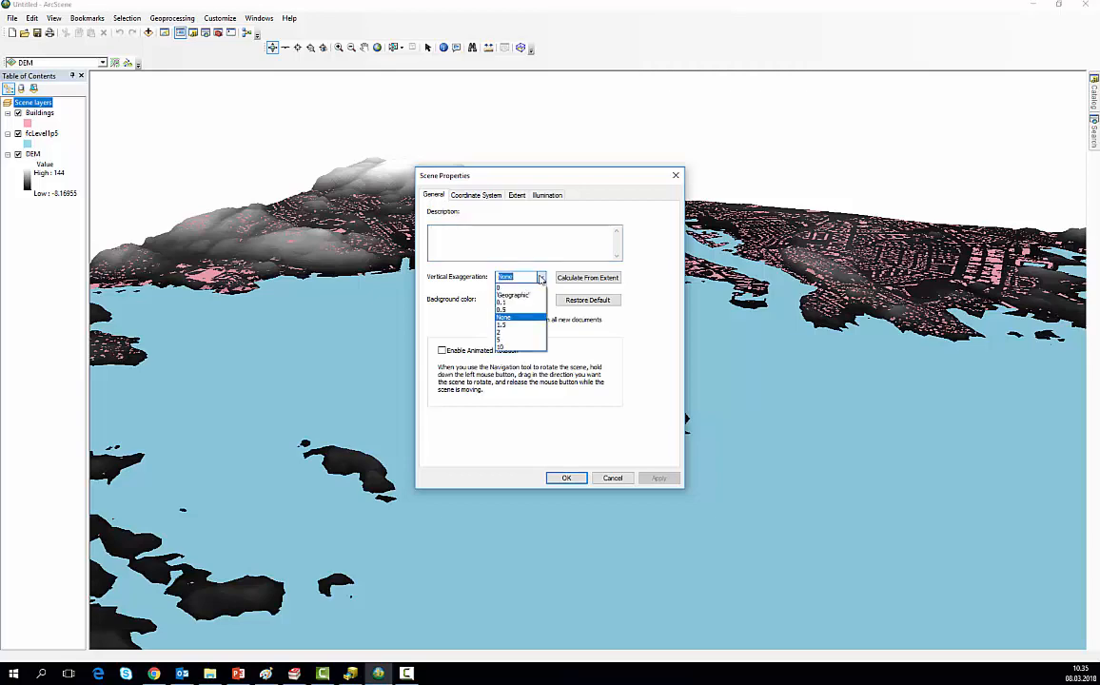
pyautogui.click(508, 325)
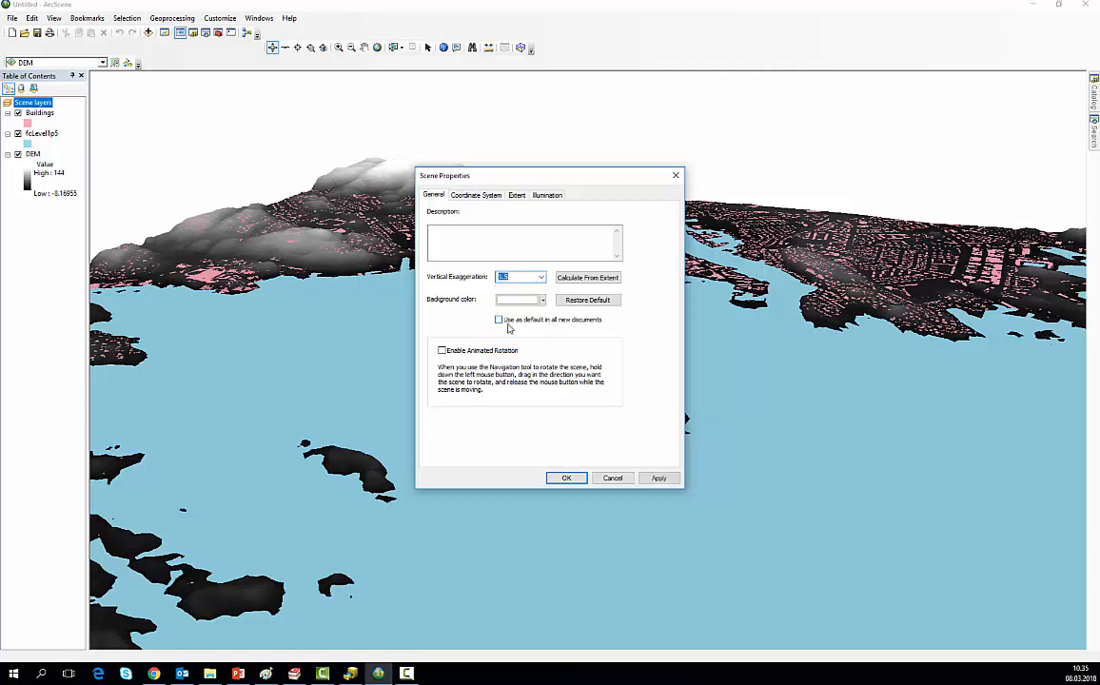
pyautogui.click(565, 478)
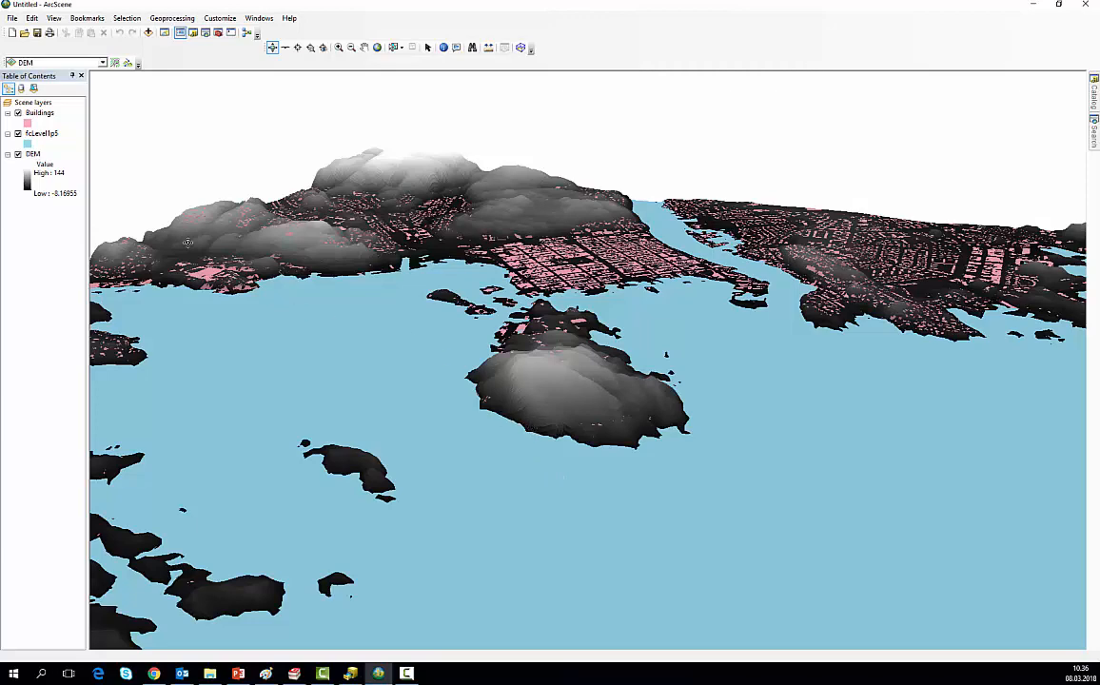
# Step: Change the DEM layer's symbology to Classified with 12 classes
pyautogui.doubleClick(34, 154)
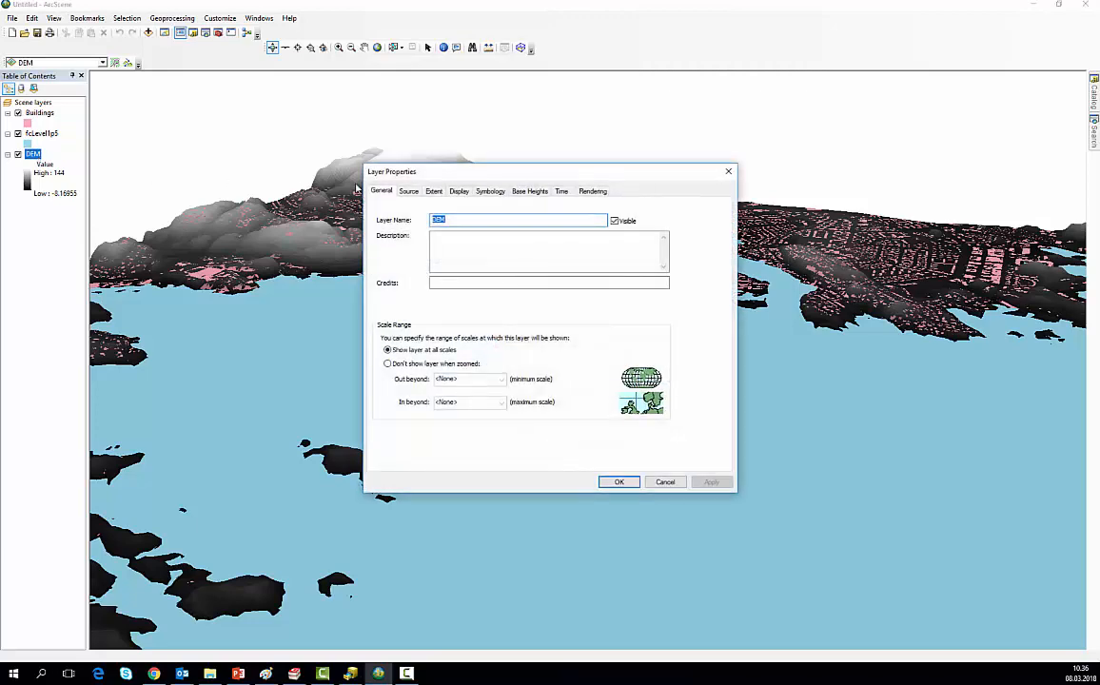
pyautogui.click(491, 191)
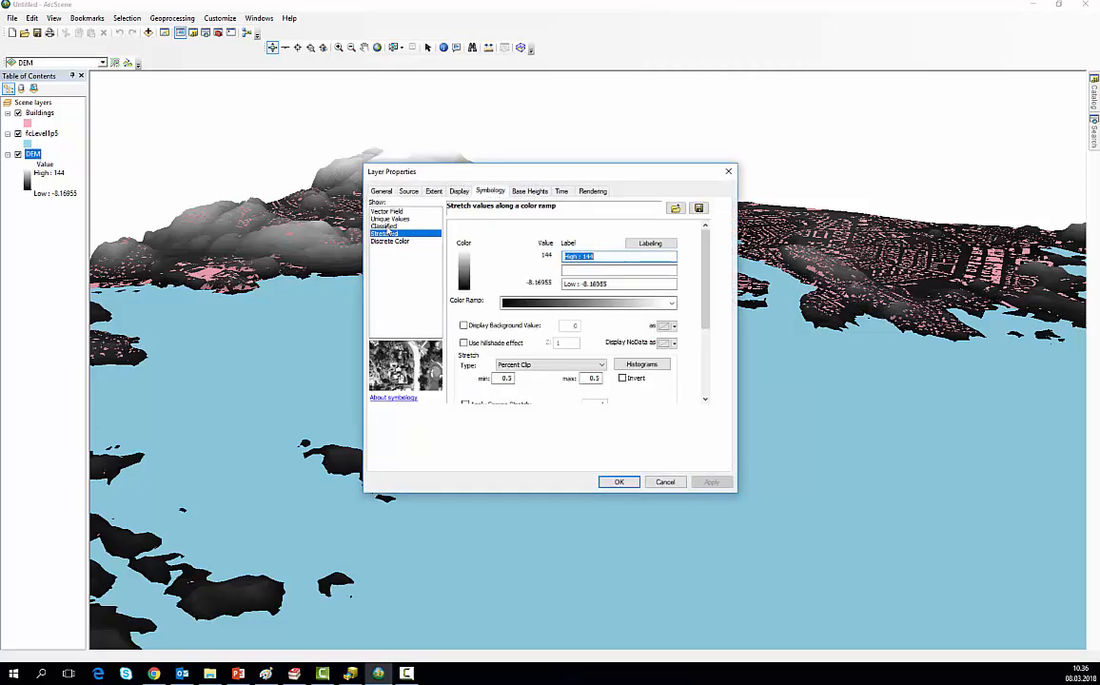
pyautogui.click(385, 227)
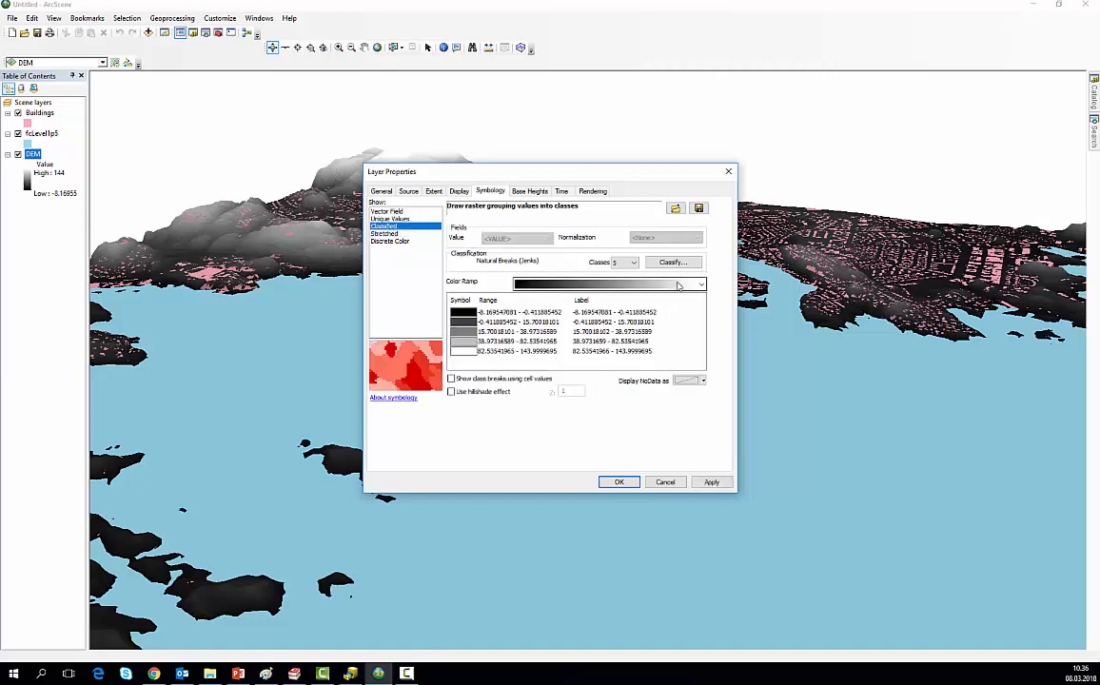
pyautogui.click(633, 265)
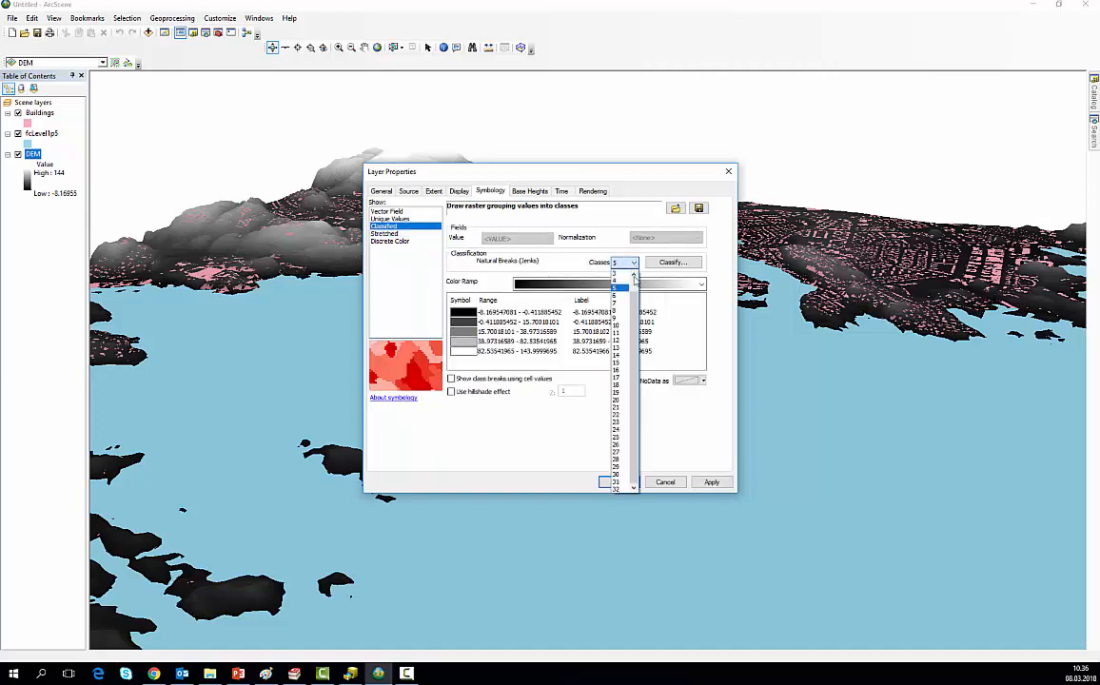
pyautogui.click(623, 343)
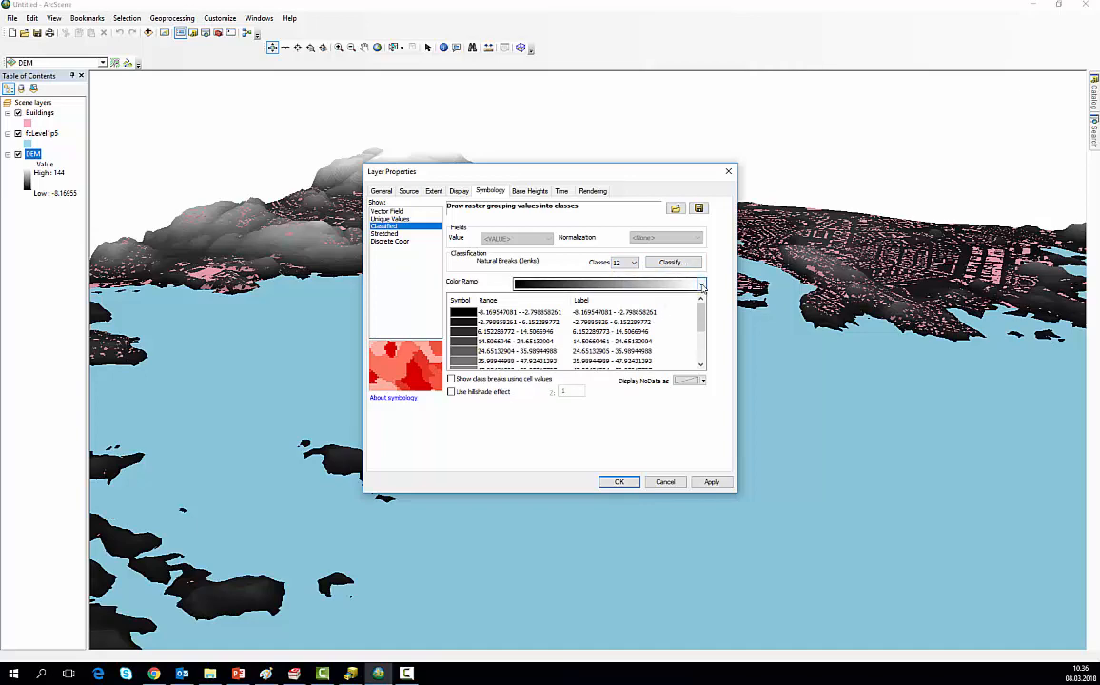
# Step: Apply the Brown to Blue Green Diverging, Bright color ramp to the DEM classes and flip its colors
pyautogui.rightClick(699, 287)
pyautogui.click(714, 293)
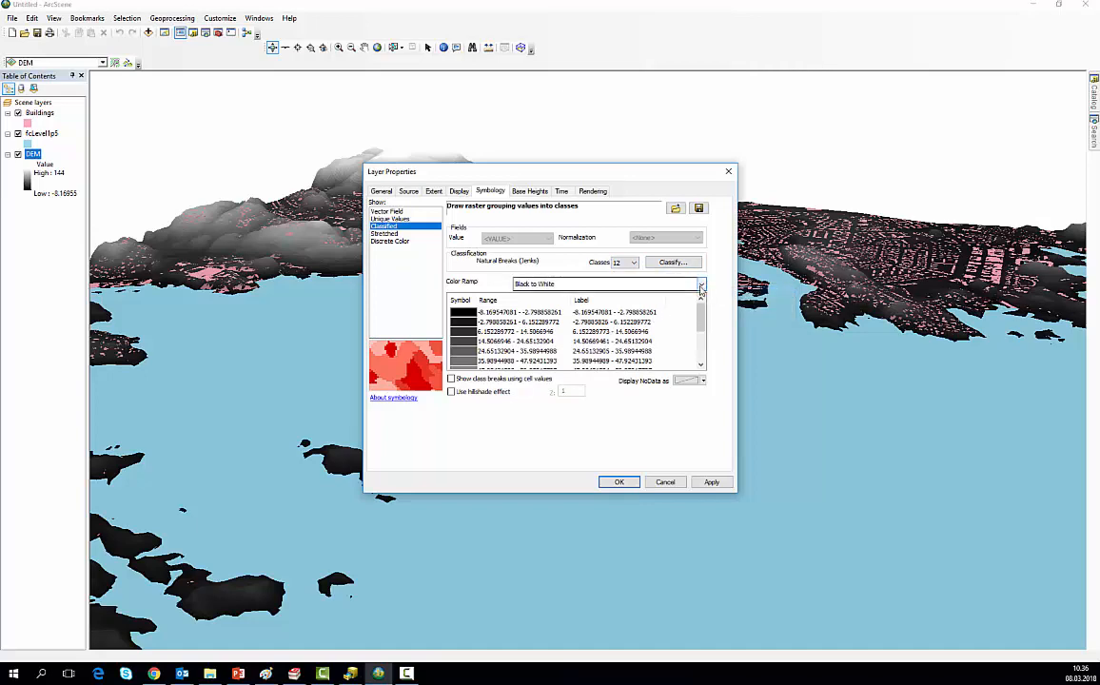
pyautogui.click(701, 283)
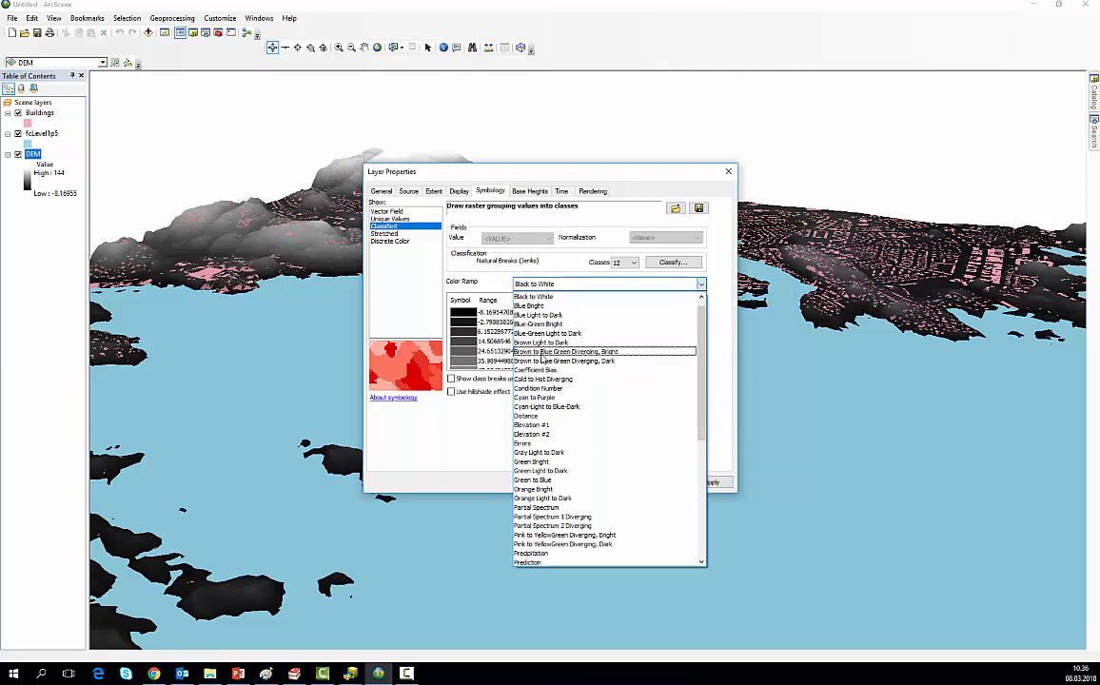
pyautogui.click(542, 352)
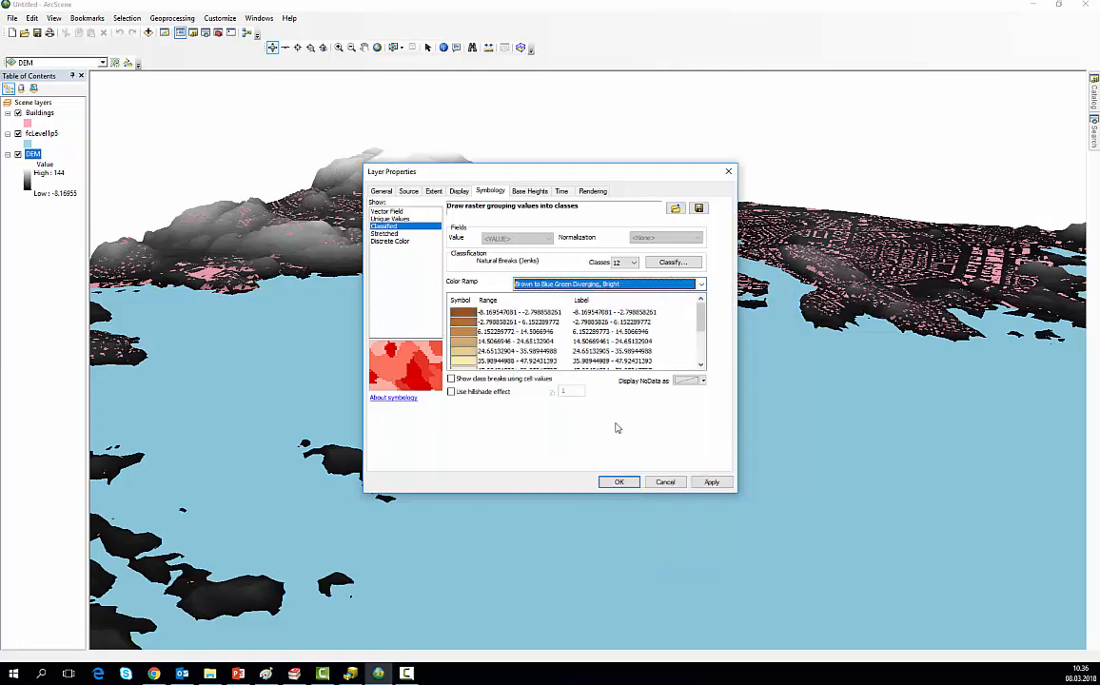
pyautogui.click(709, 485)
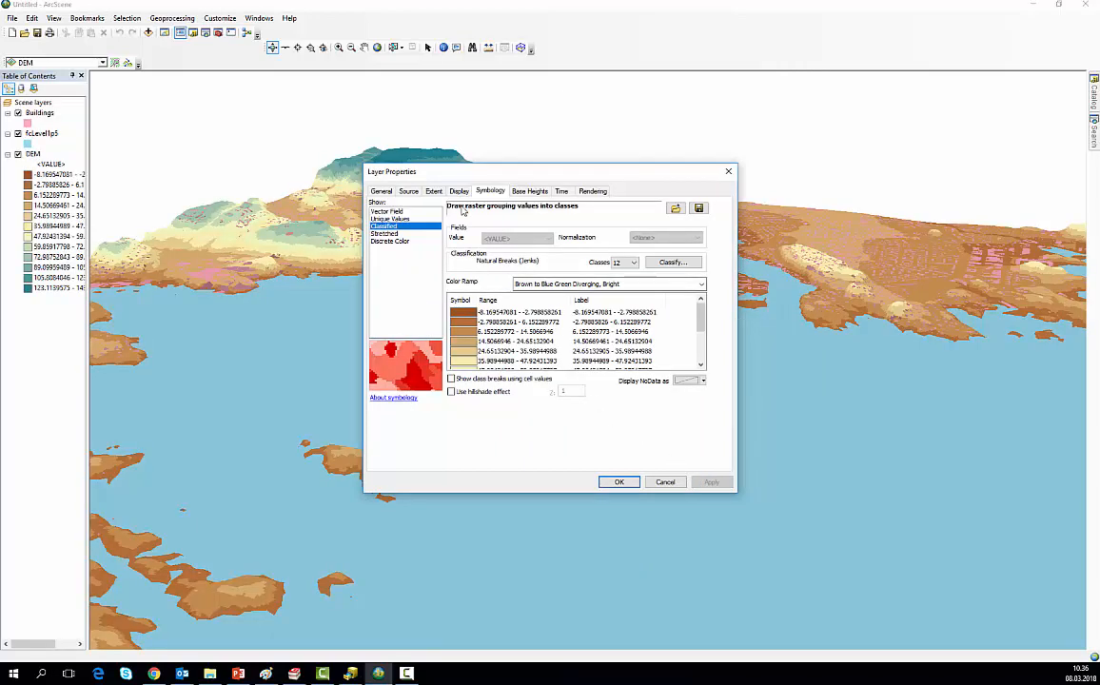
pyautogui.rightClick(470, 313)
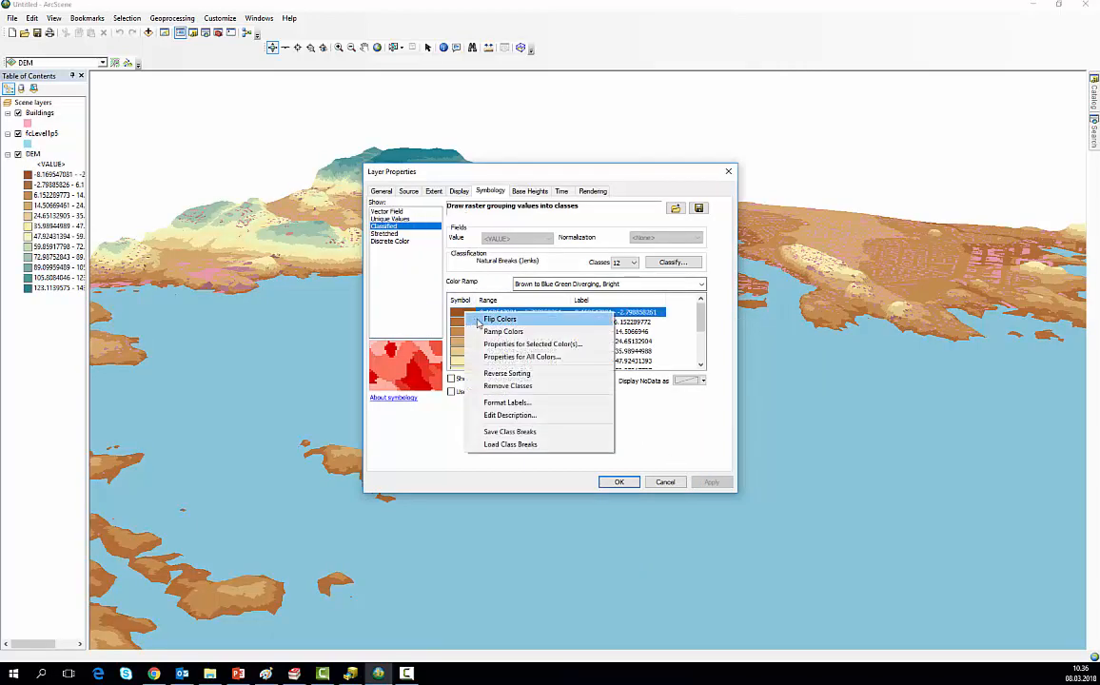
pyautogui.click(498, 319)
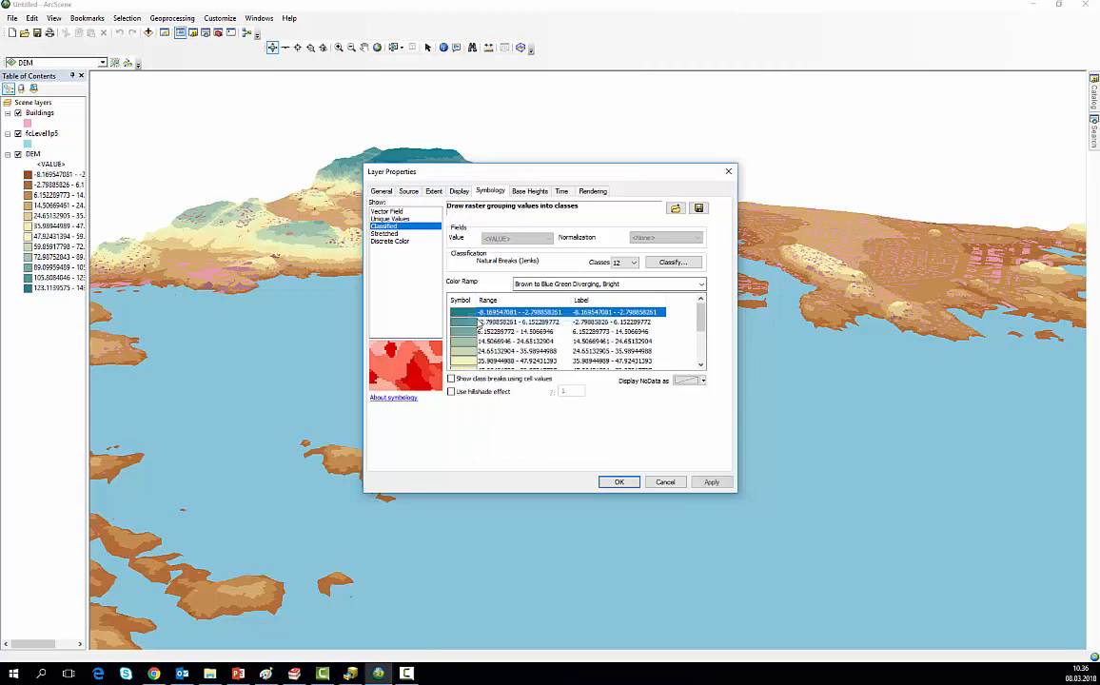
pyautogui.click(618, 482)
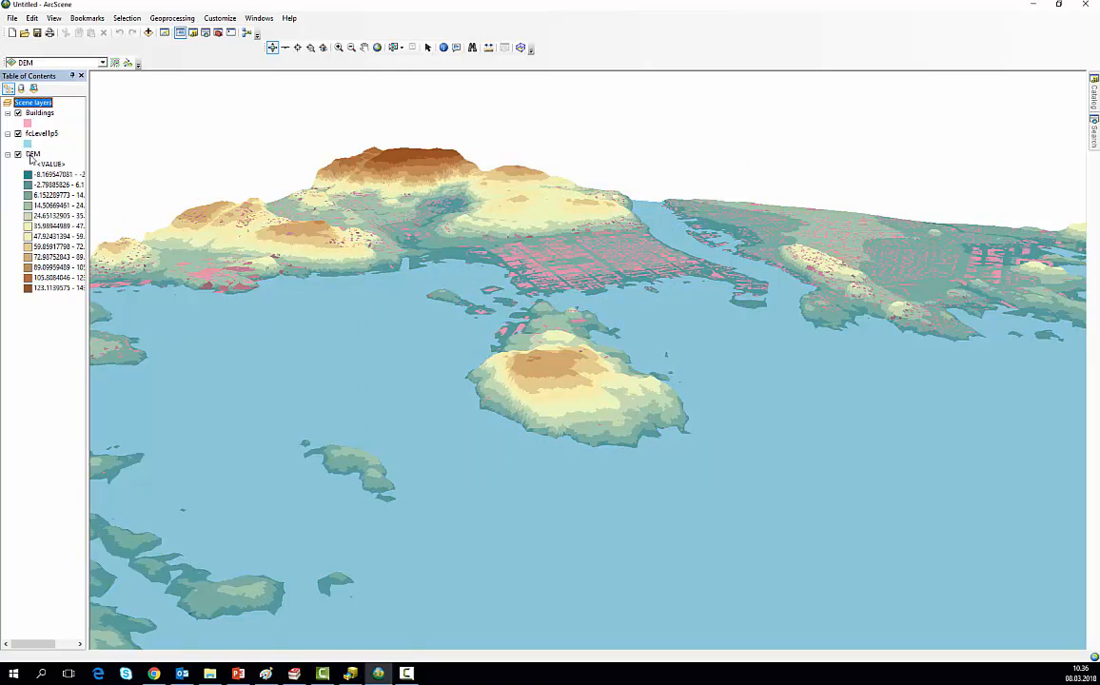
# Step: Set the DEM layer's classification method to Equal Interval, keeping 12 classes
pyautogui.doubleClick(32, 155)
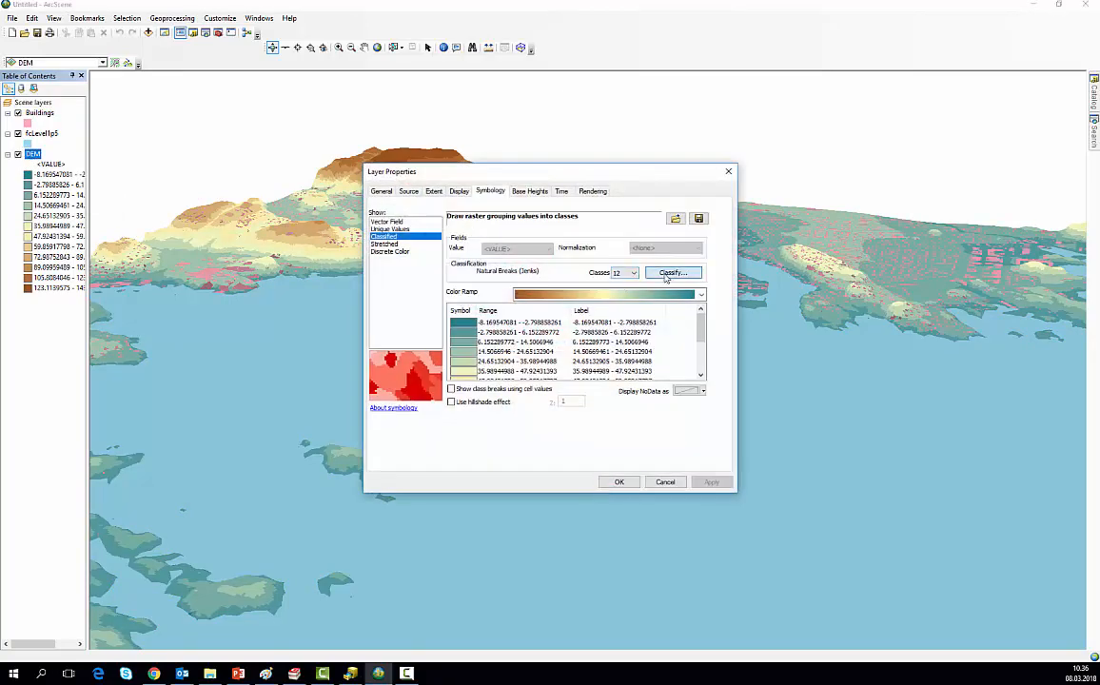
pyautogui.click(667, 274)
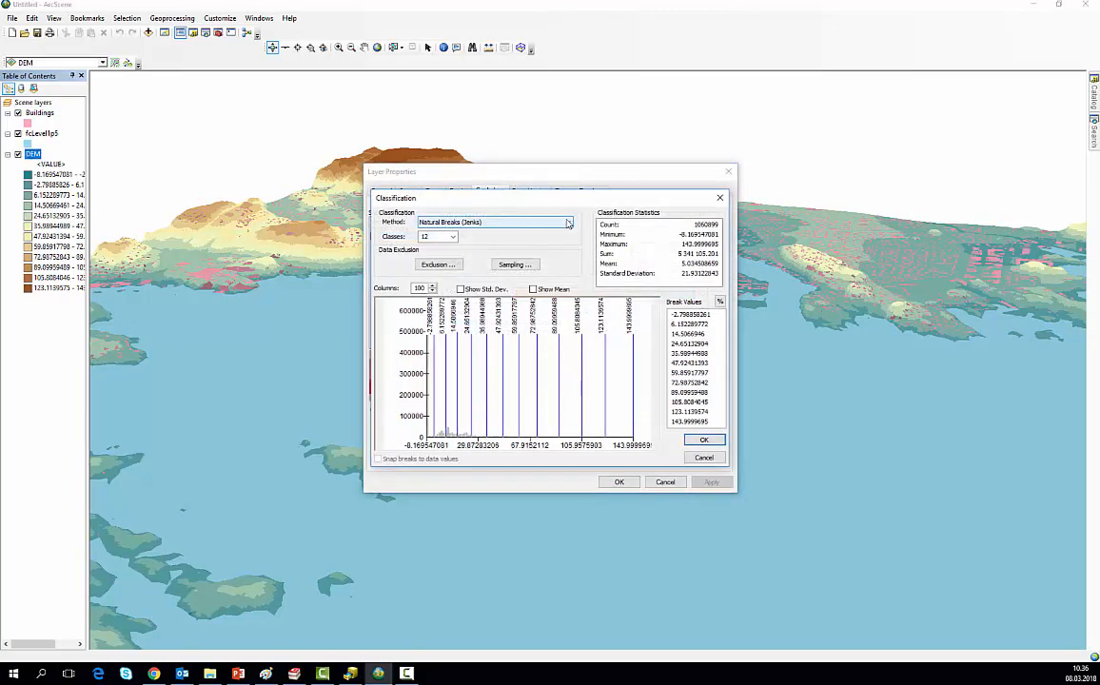
pyautogui.click(567, 222)
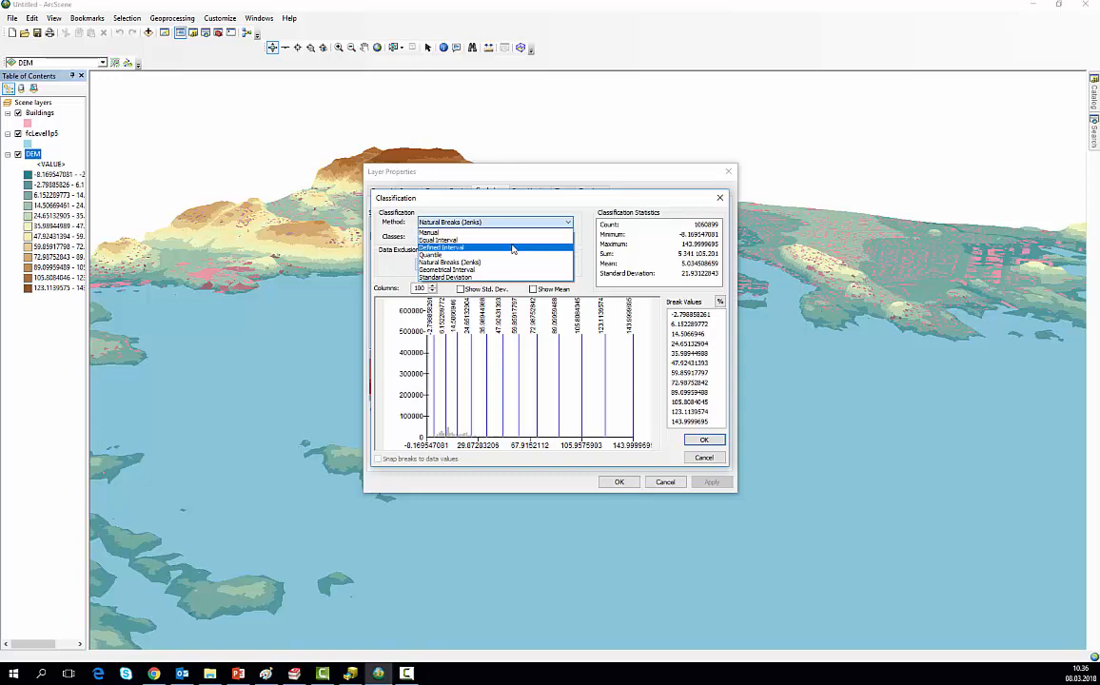
pyautogui.click(446, 240)
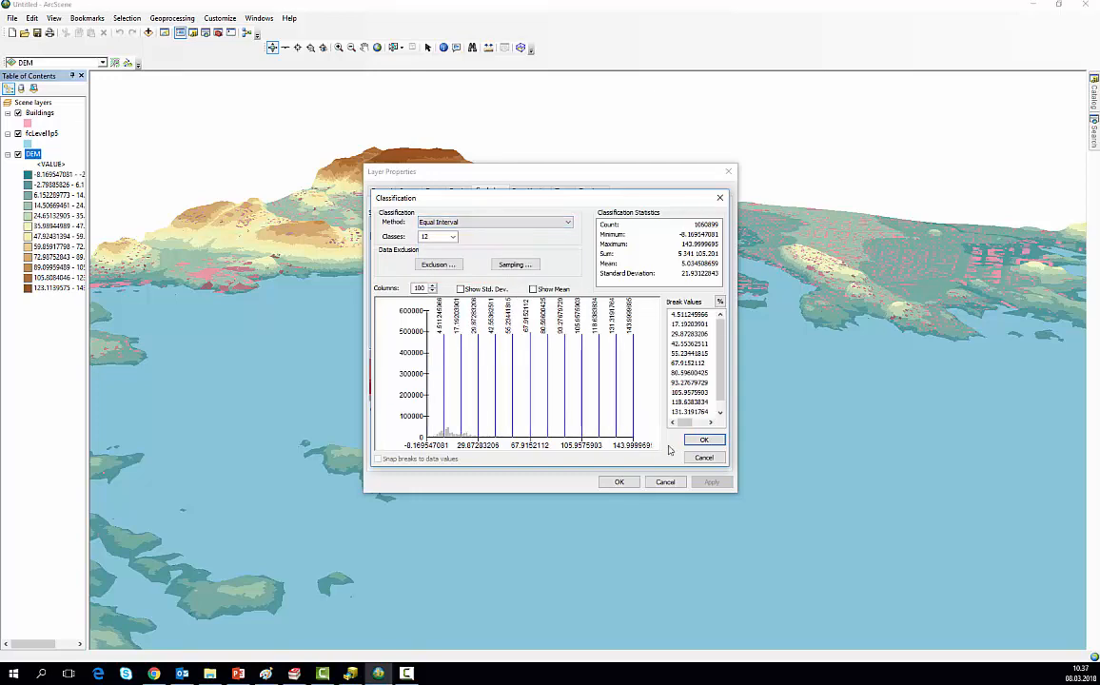
pyautogui.click(704, 439)
pyautogui.click(619, 482)
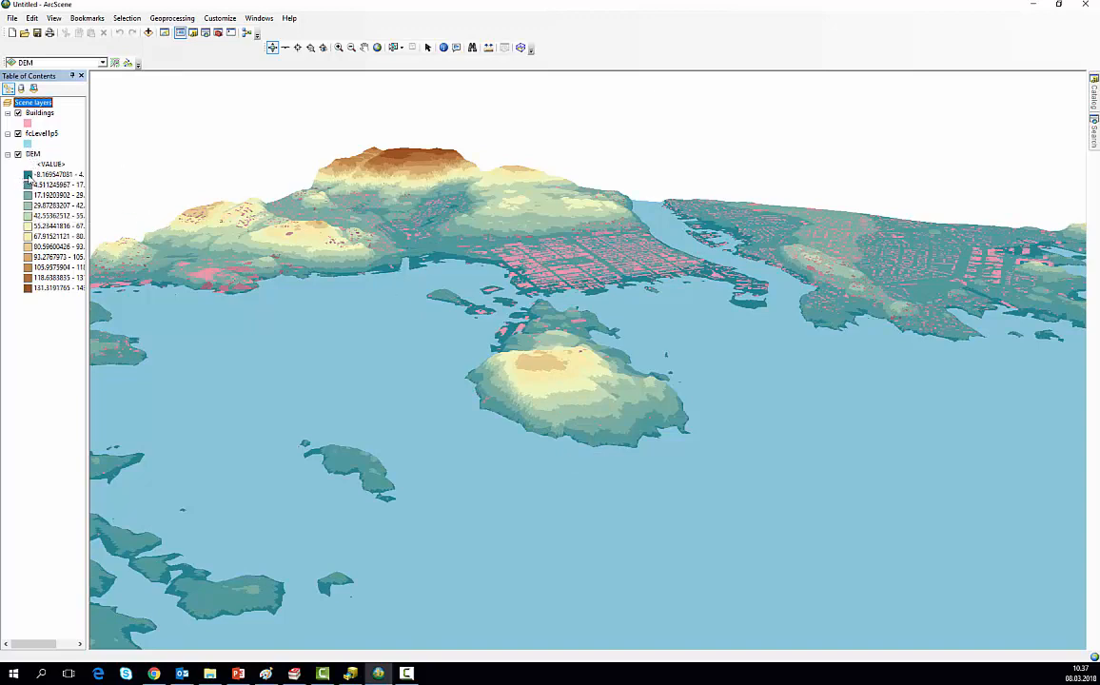
# Step: Hide the fcLevel1p5 layer to examine the classified terrain beneath it, and show the layer again
pyautogui.click(17, 134)
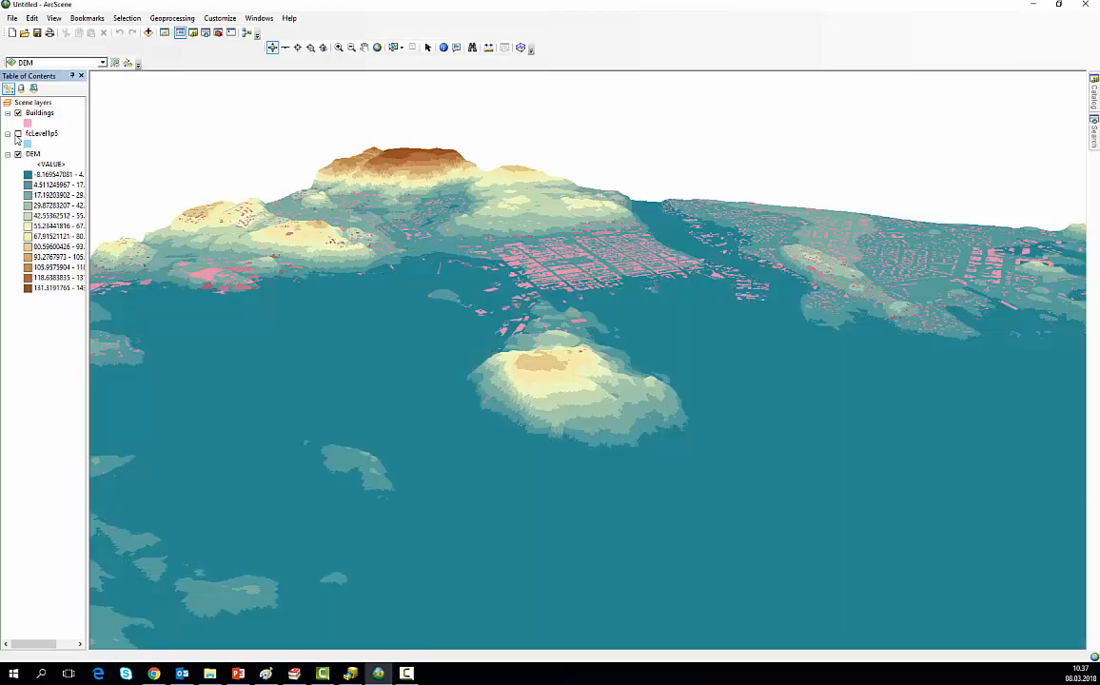
pyautogui.click(17, 134)
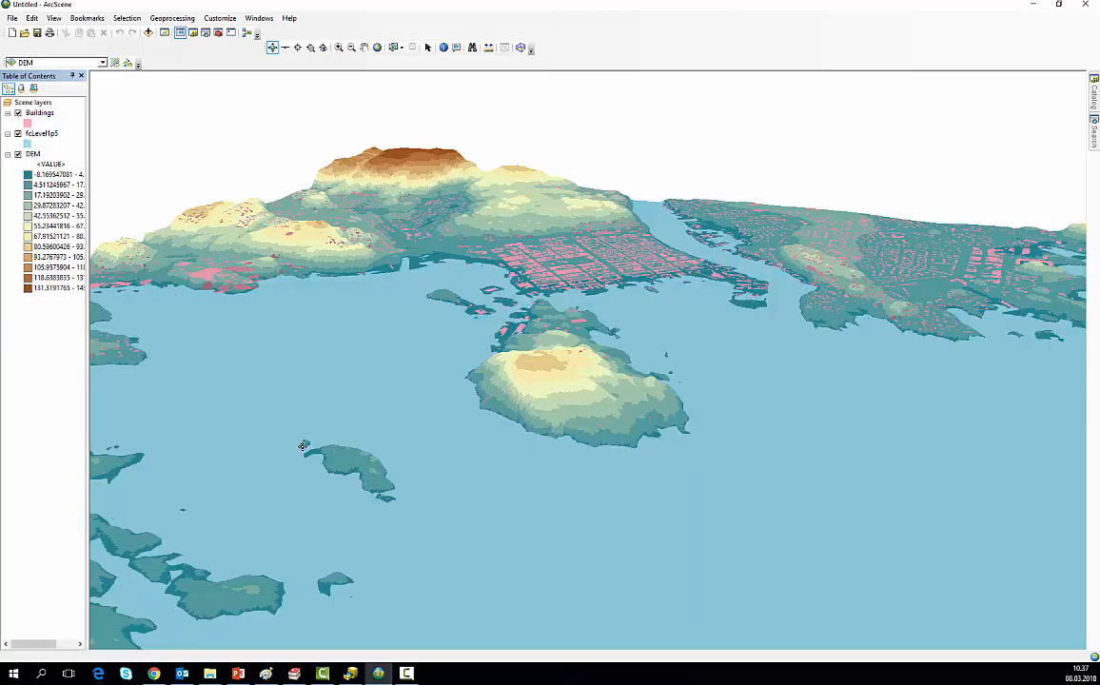
# Step: Add the Fjord feature class from Kristiansand.gdb in ArcCatalog to the ArcScene scene and place it below fcLevel1p5 in the layer order
pyautogui.click(350, 673)
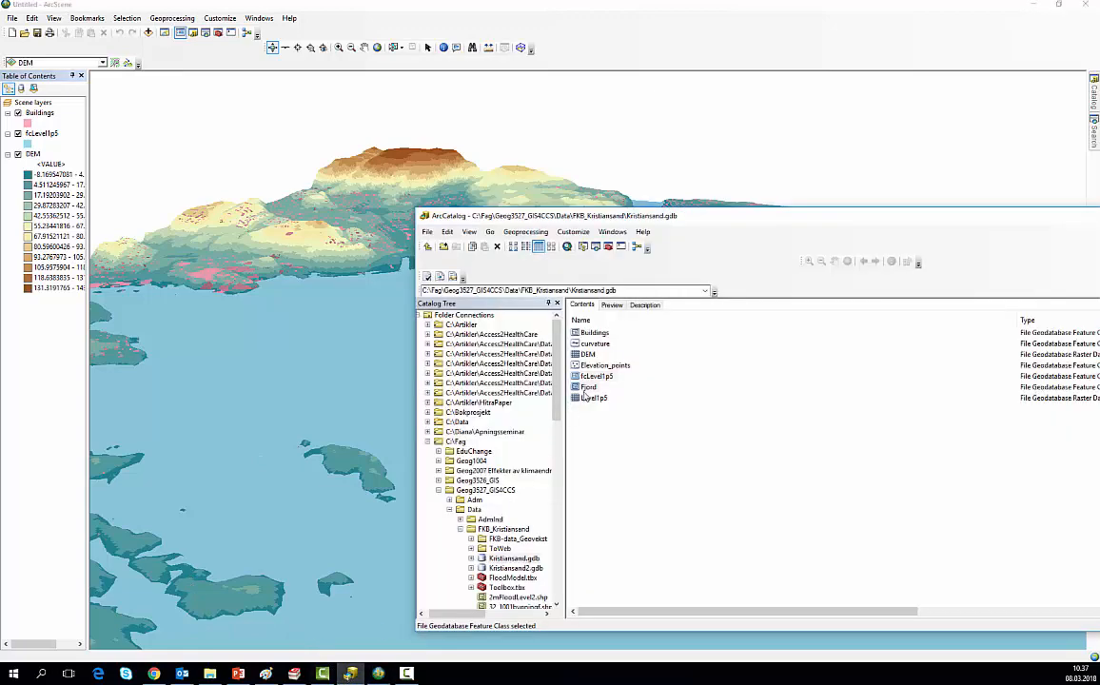
pyautogui.moveTo(587, 387); pyautogui.dragTo(339, 345)
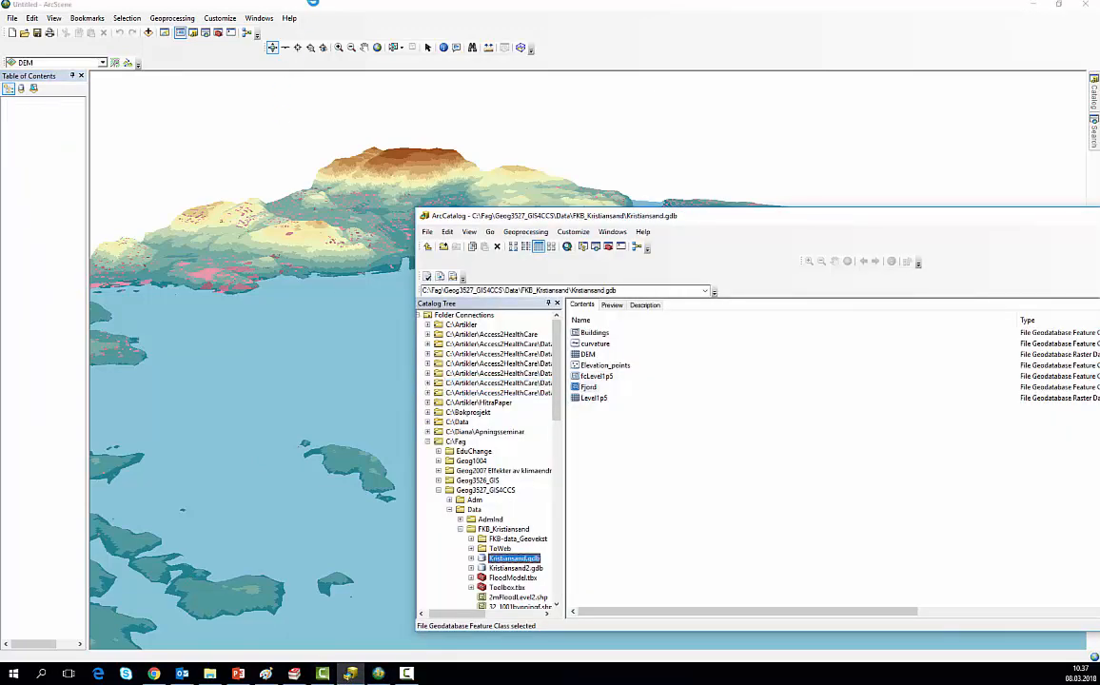
pyautogui.click(319, 4)
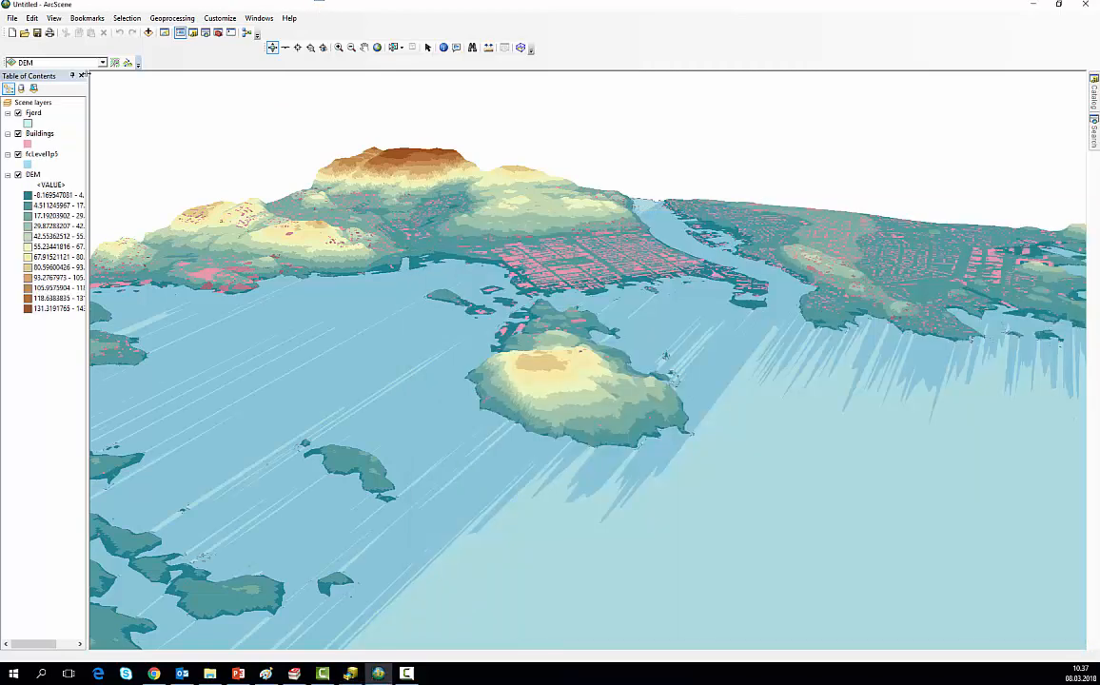
pyautogui.moveTo(31, 113); pyautogui.dragTo(37, 169)
# Step: Set the Fjord layer's base heights to float on the DEM surface from Kristiansand.gdb
pyautogui.rightClick(34, 153)
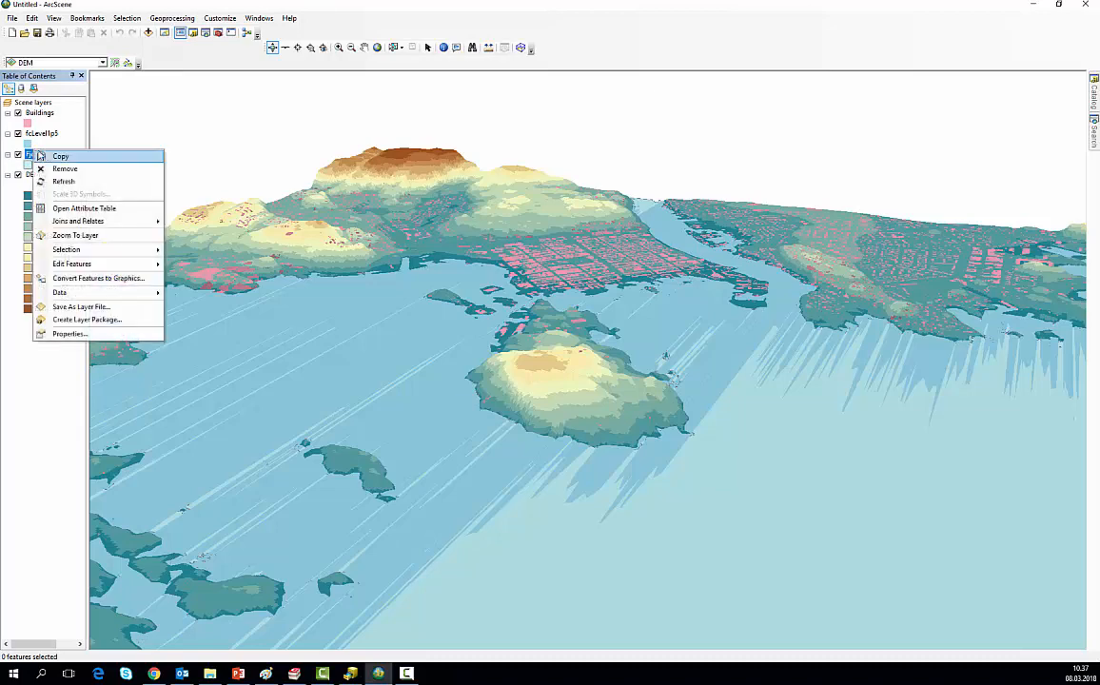
pyautogui.click(103, 326)
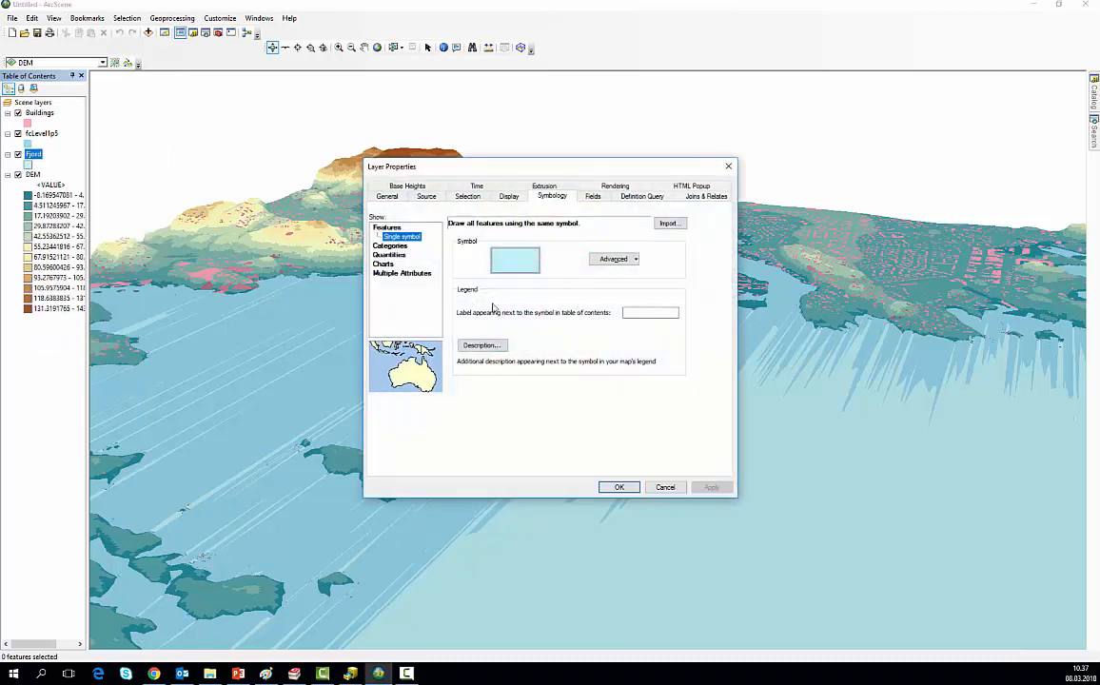
pyautogui.click(404, 186)
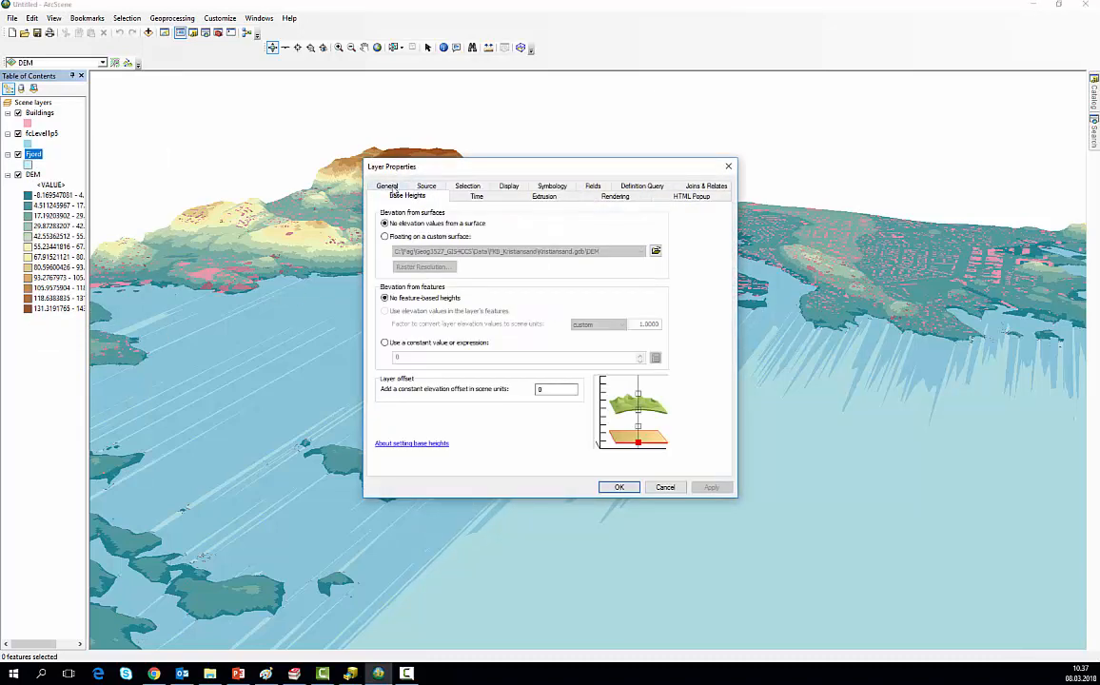
pyautogui.click(406, 237)
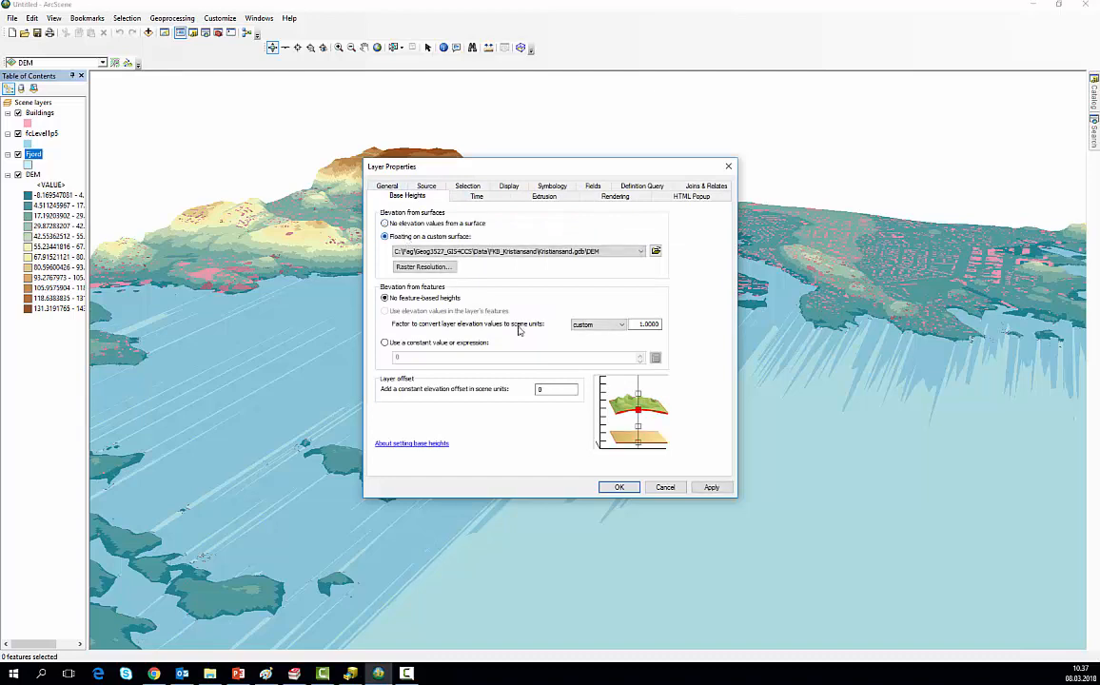
pyautogui.click(618, 486)
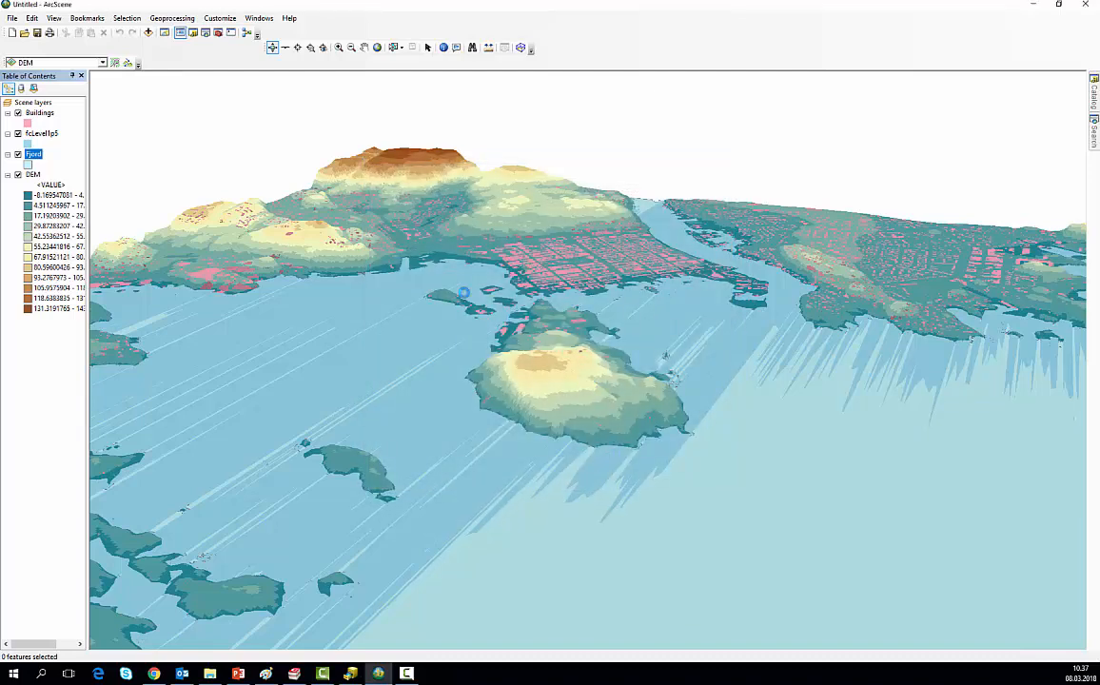
# Step: Toggle the fcLevel1p5 layer to compare it with the Fjord layer, leave it hidden, and examine the shoreline and city centre
pyautogui.click(19, 135)
pyautogui.click(18, 135)
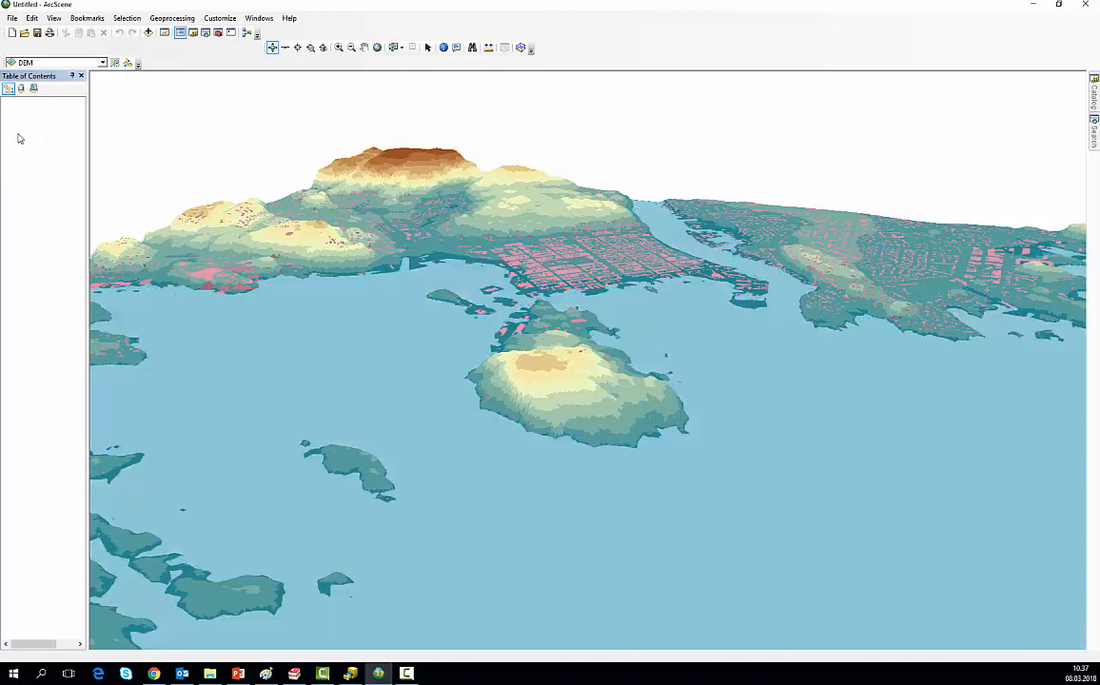
pyautogui.click(18, 135)
pyautogui.click(18, 135)
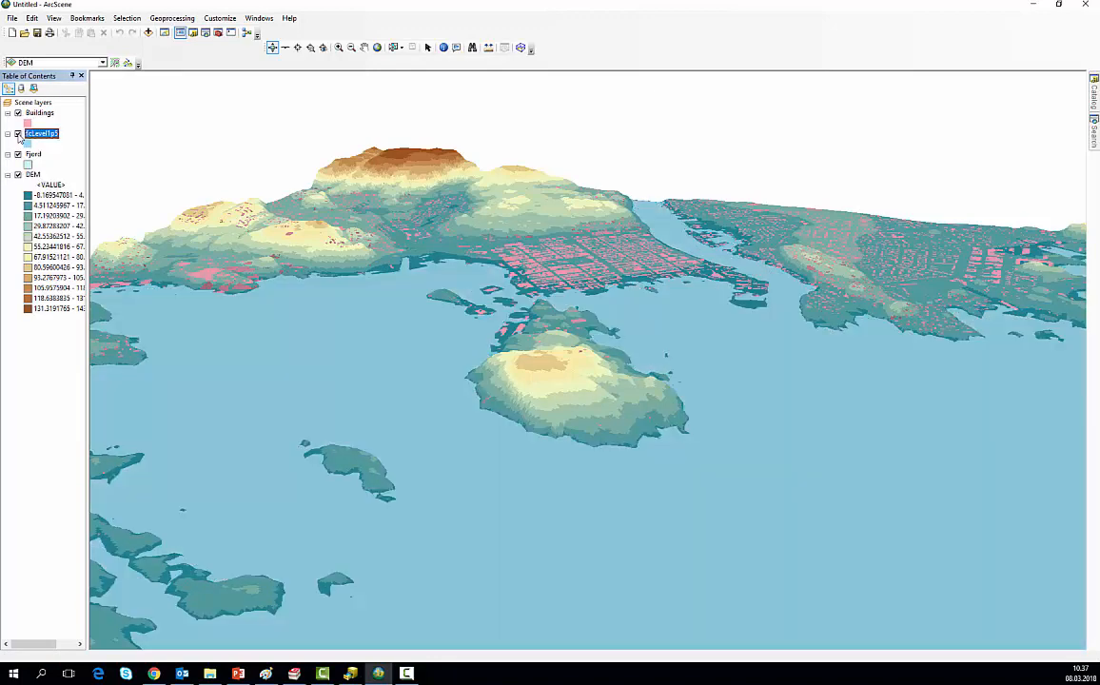
pyautogui.click(18, 135)
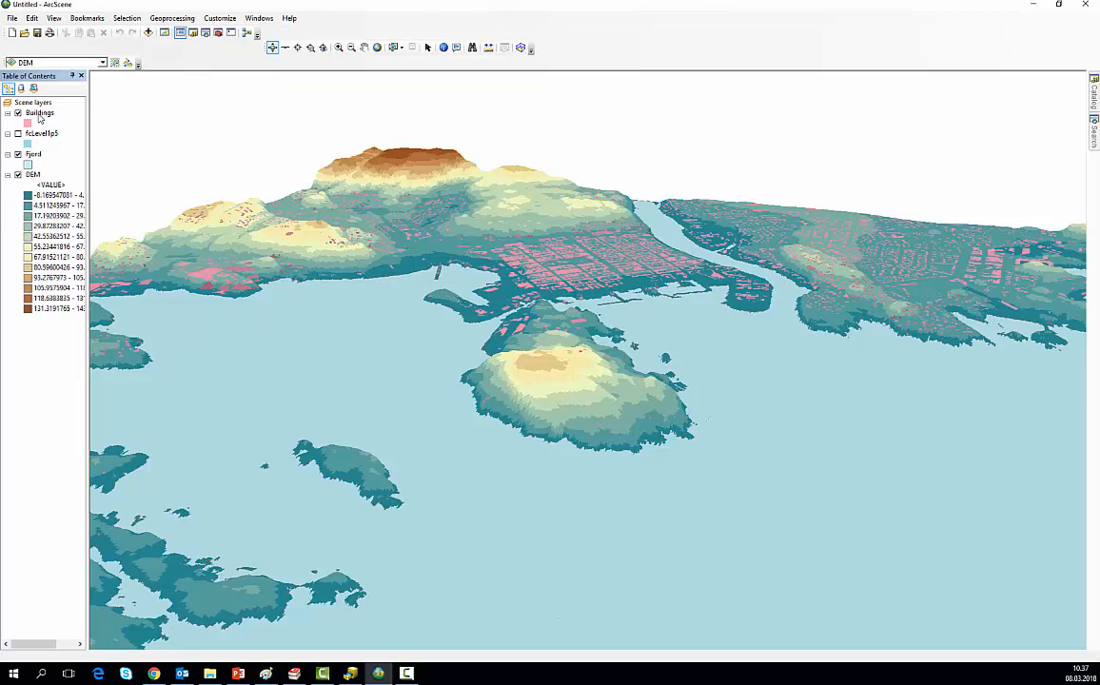
pyautogui.scroll(1, 548, 266)
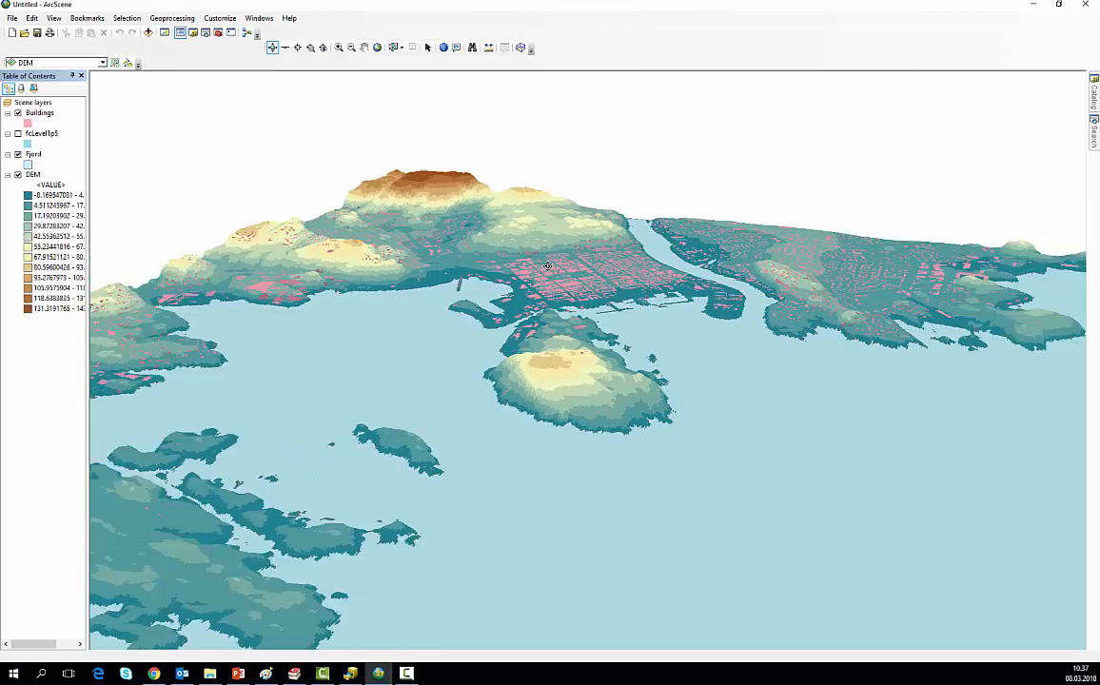
pyautogui.scroll(-7, 549, 264)
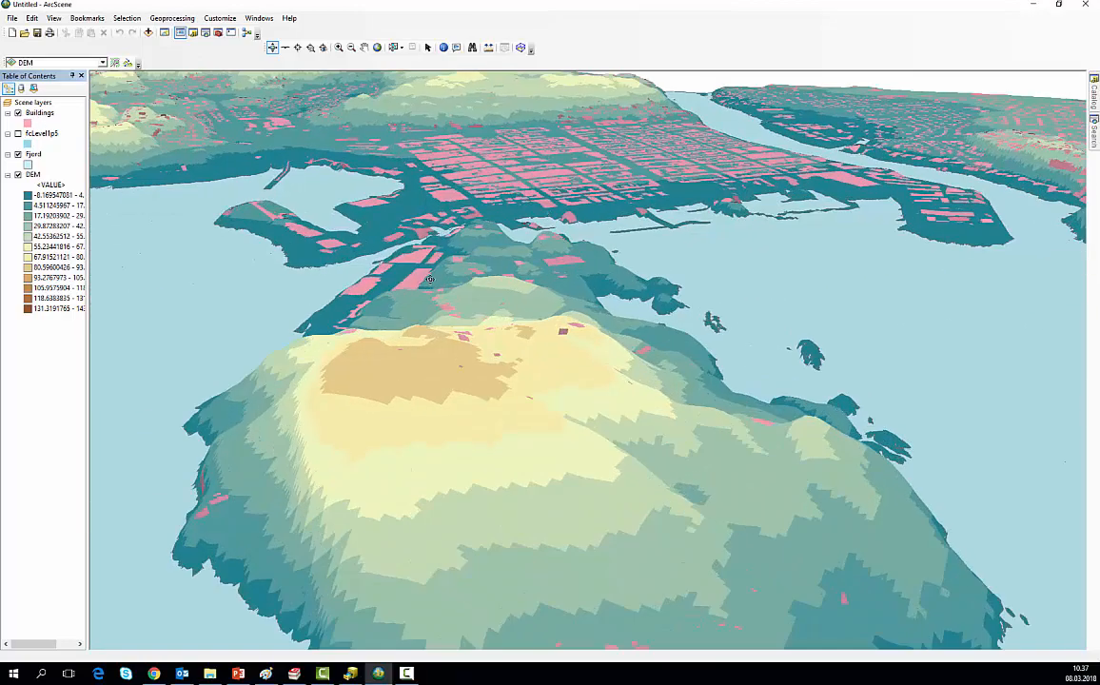
pyautogui.moveTo(393, 250); pyautogui.dragTo(633, 233)
pyautogui.click(364, 47)
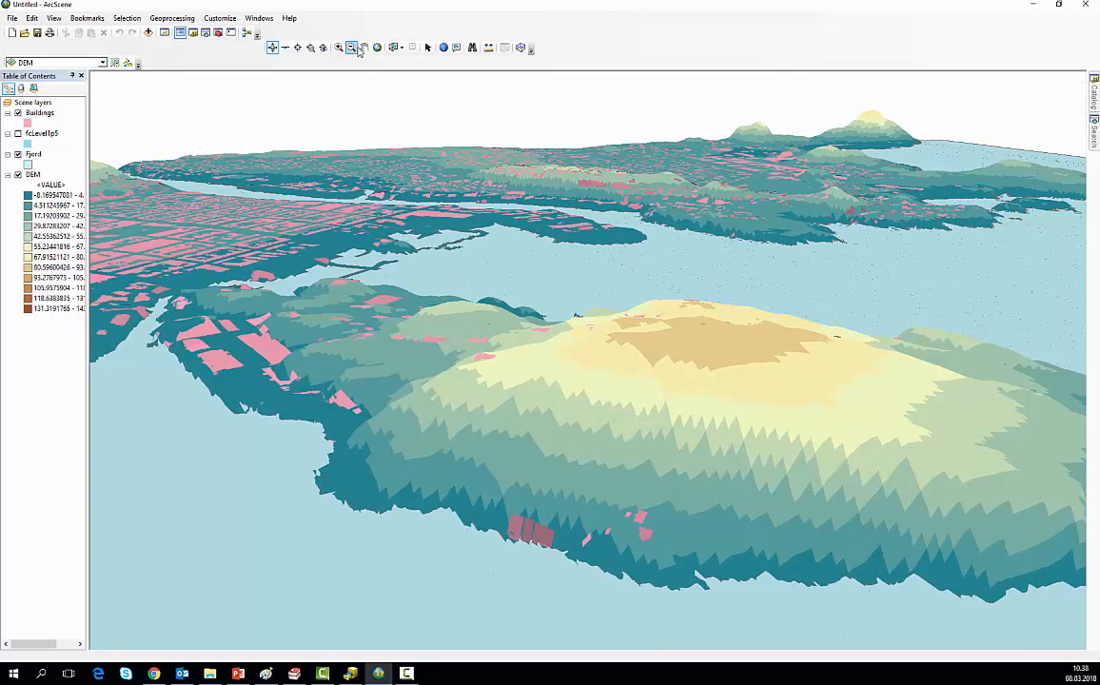
pyautogui.moveTo(323, 239); pyautogui.dragTo(607, 245)
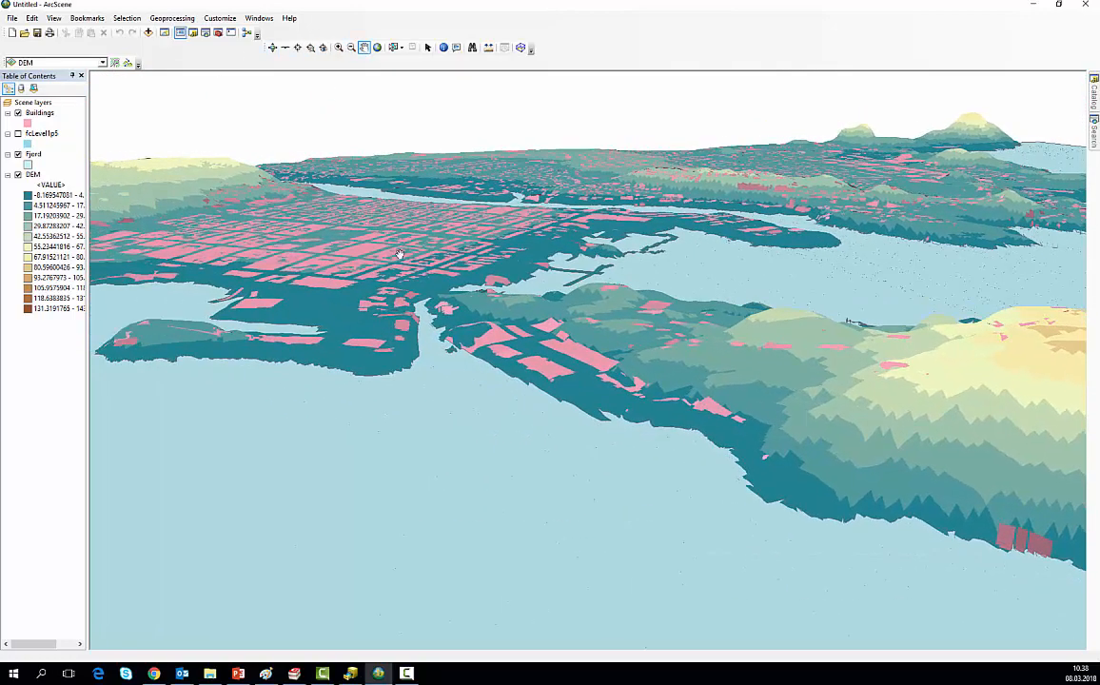
pyautogui.moveTo(399, 254); pyautogui.dragTo(501, 255)
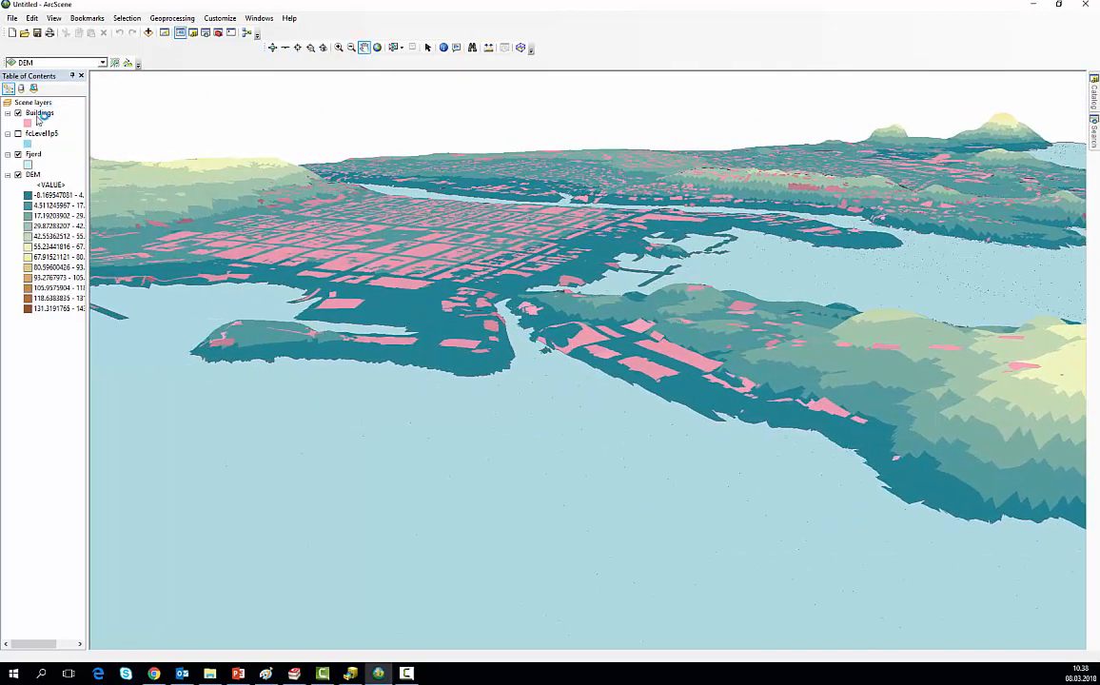
# Step: Extrude the Buildings layer by the [KOORDH] field, adding it to each feature's minimum height
pyautogui.click(39, 115)
pyautogui.rightClick(38, 118)
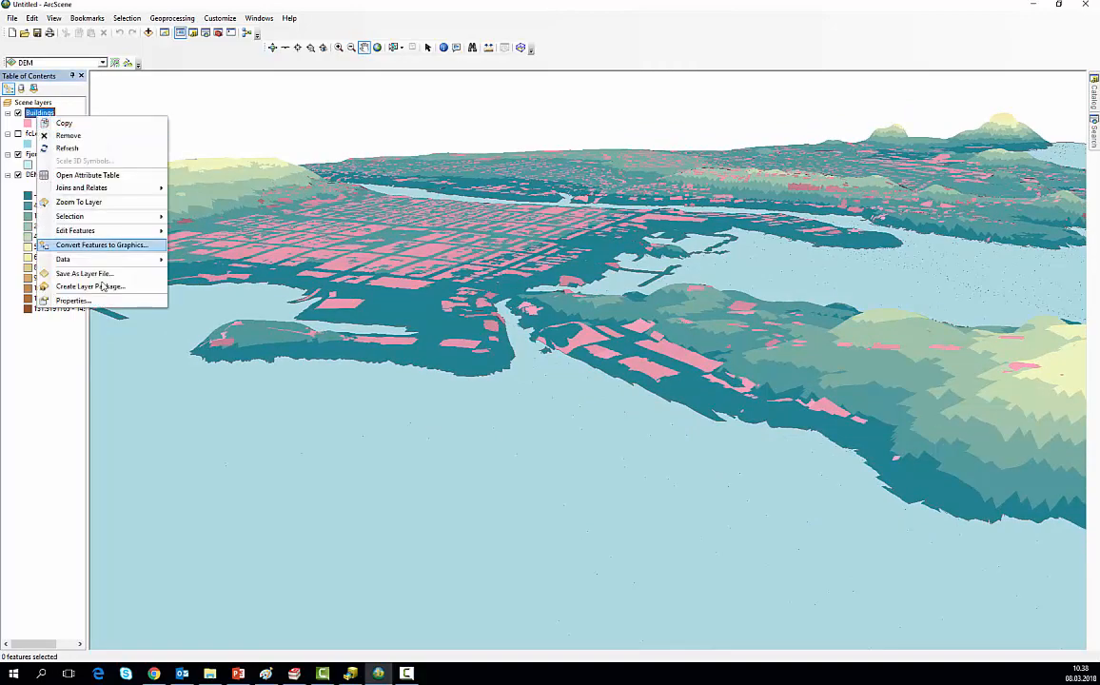
pyautogui.click(73, 301)
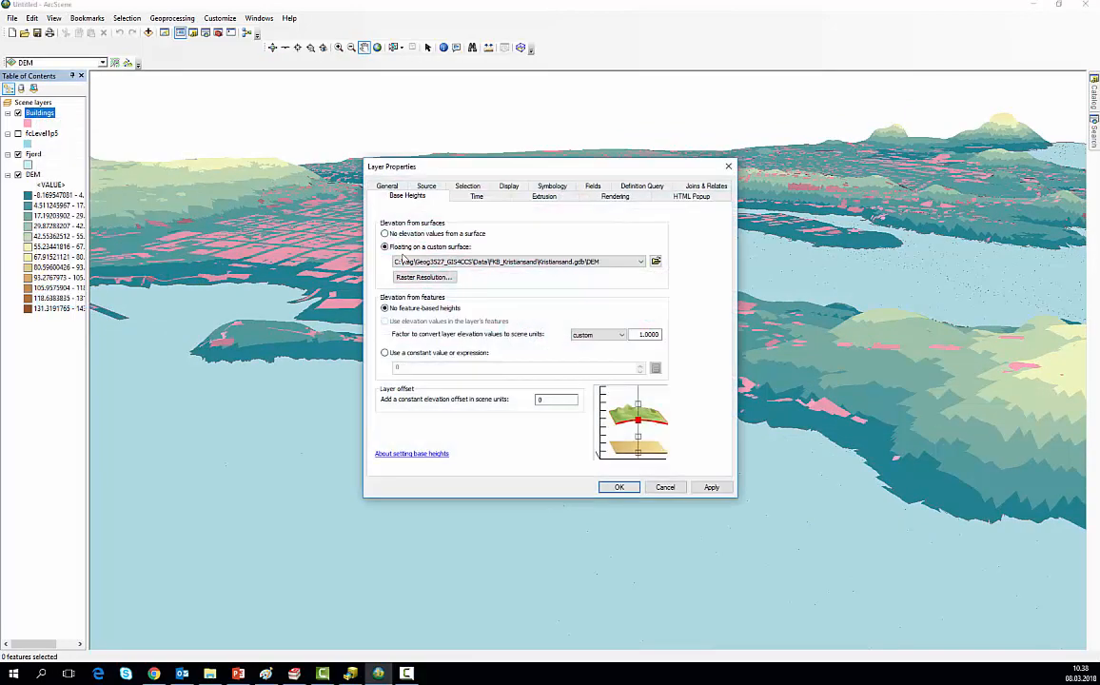
pyautogui.click(543, 196)
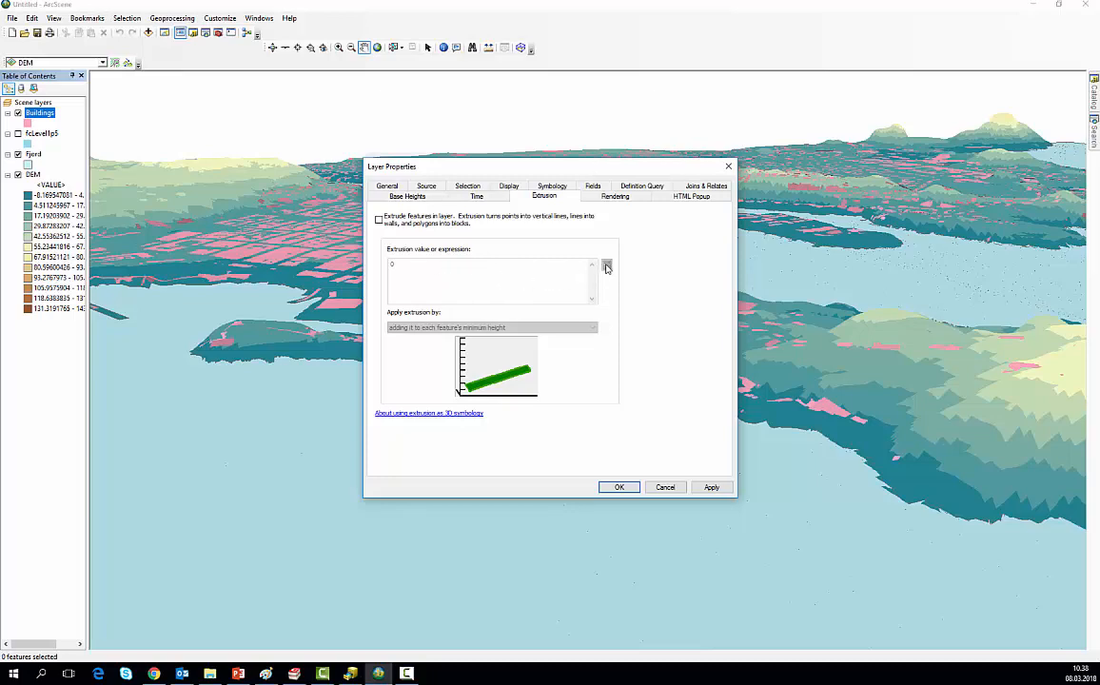
pyautogui.click(378, 219)
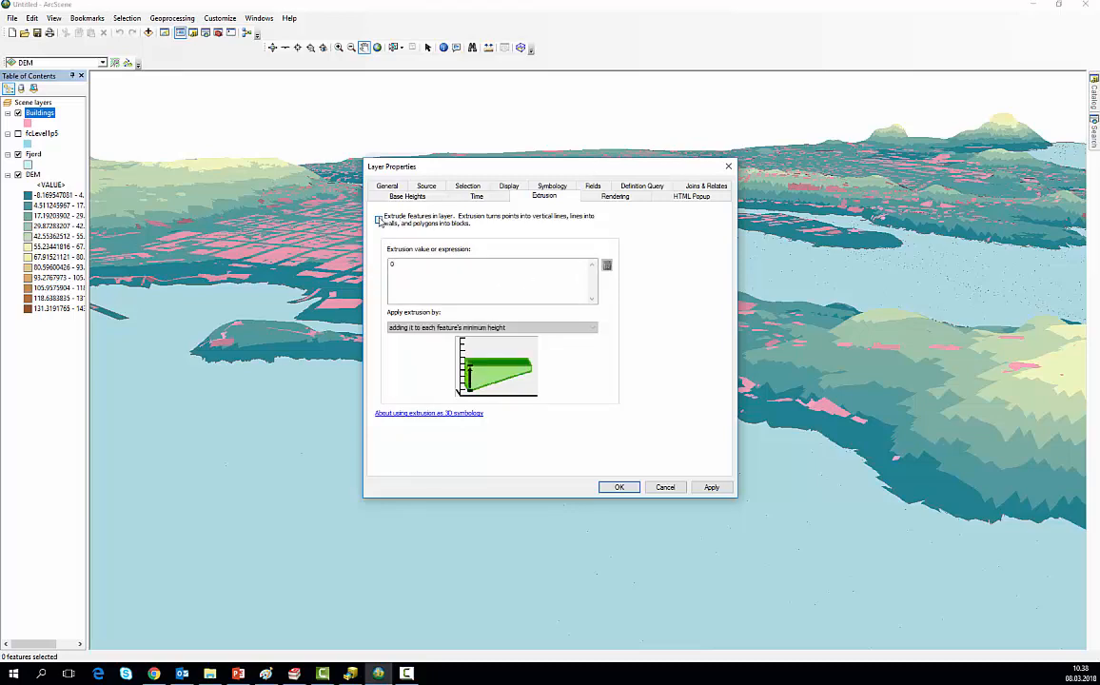
pyautogui.click(606, 267)
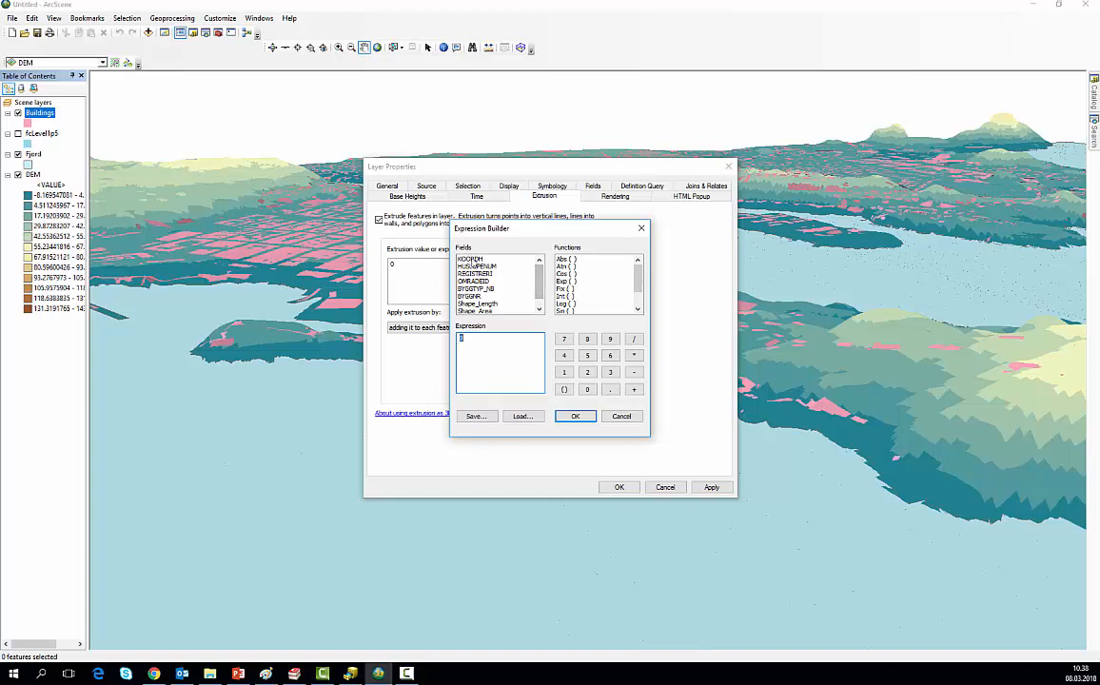
pyautogui.doubleClick(471, 259)
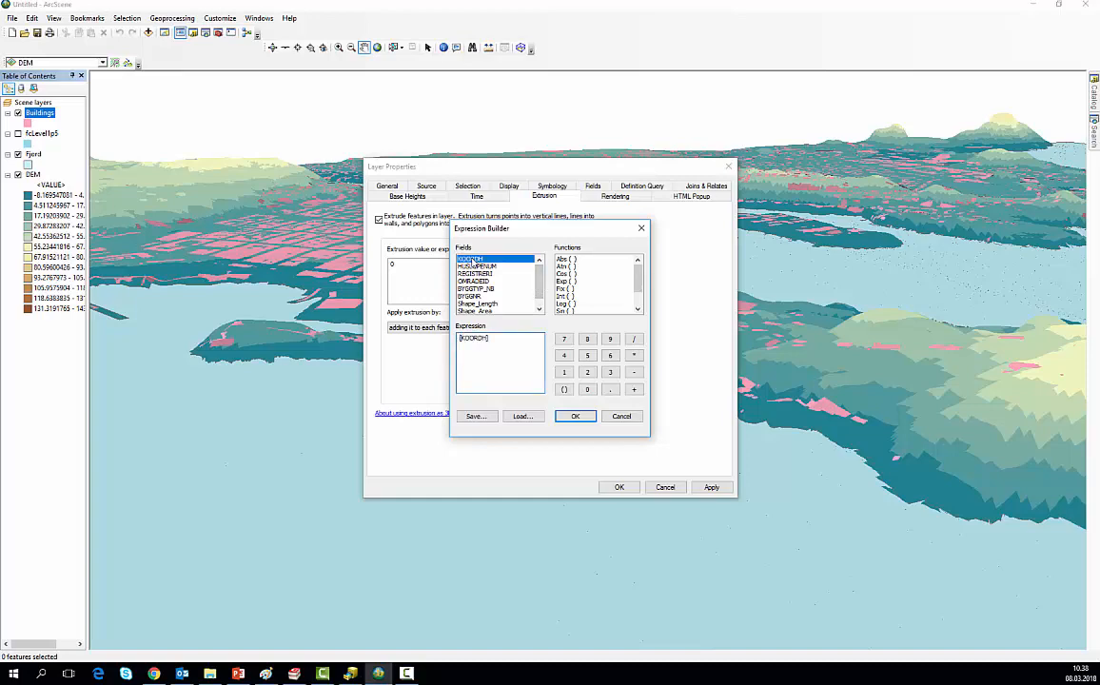
pyautogui.click(576, 418)
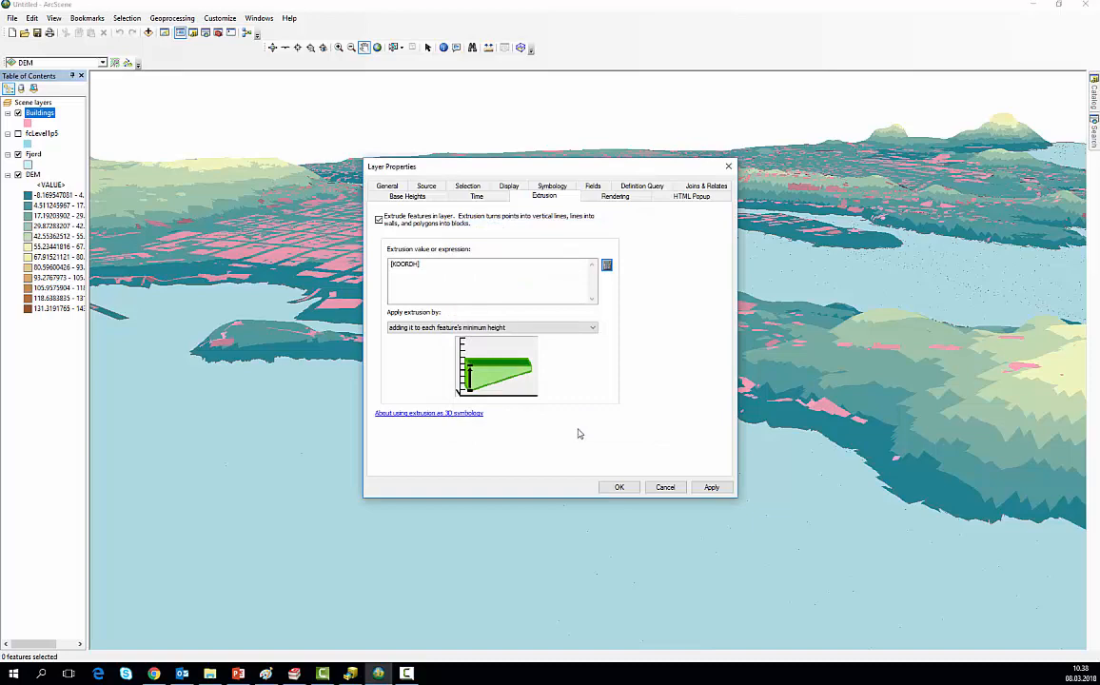
pyautogui.click(614, 488)
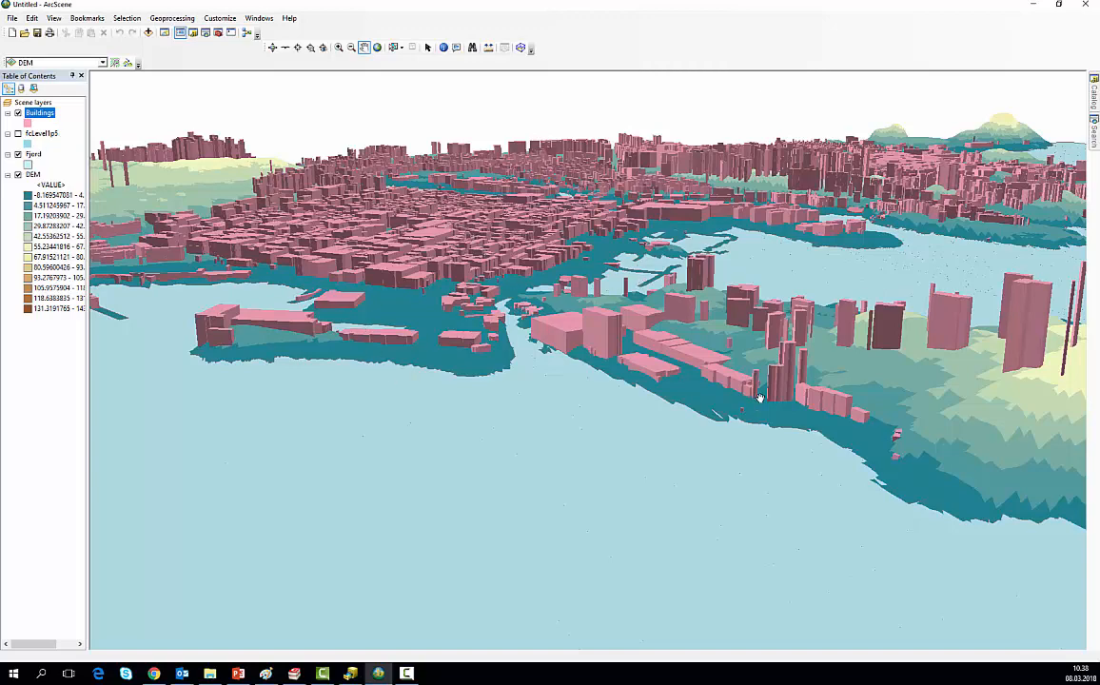
# Step: Examine the extruded buildings around the harbour from another side and show the fcLevel1p5 layer again
pyautogui.moveTo(759, 383); pyautogui.dragTo(679, 458)
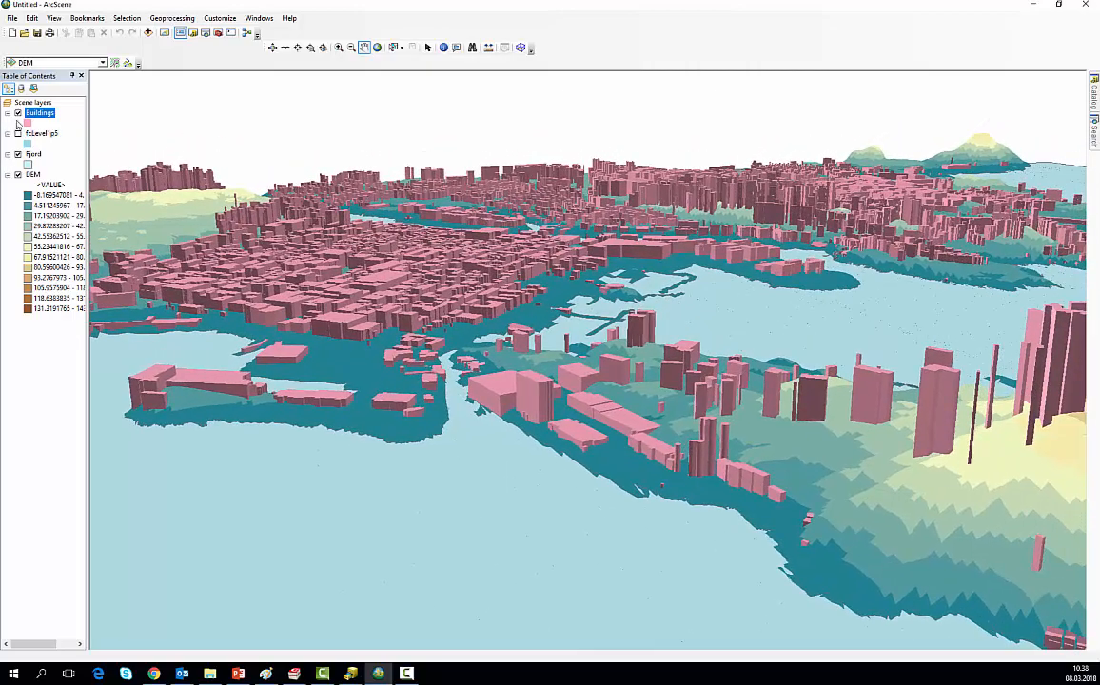
pyautogui.click(272, 46)
pyautogui.moveTo(934, 432); pyautogui.dragTo(604, 332)
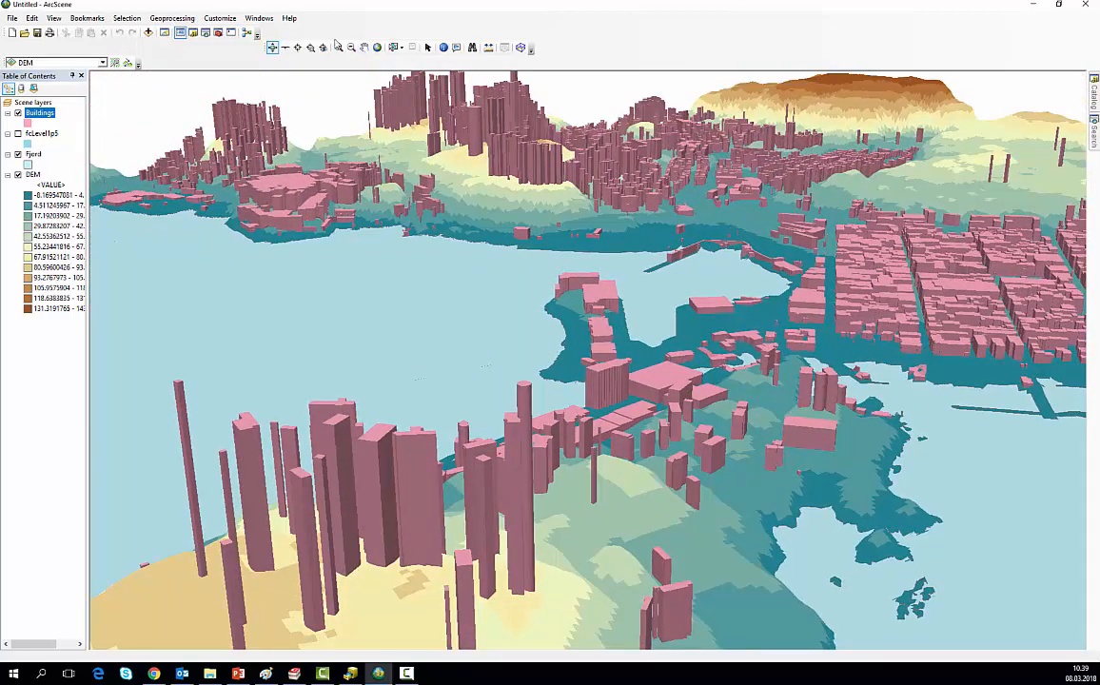
pyautogui.click(363, 46)
pyautogui.moveTo(694, 328); pyautogui.dragTo(466, 371)
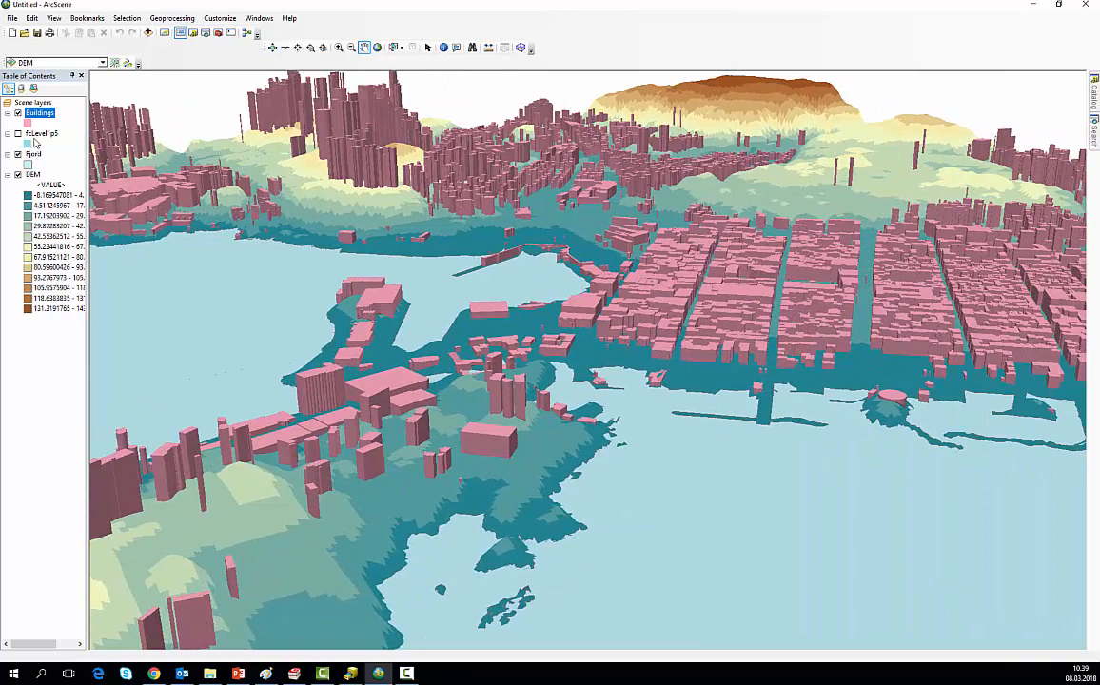
pyautogui.click(17, 134)
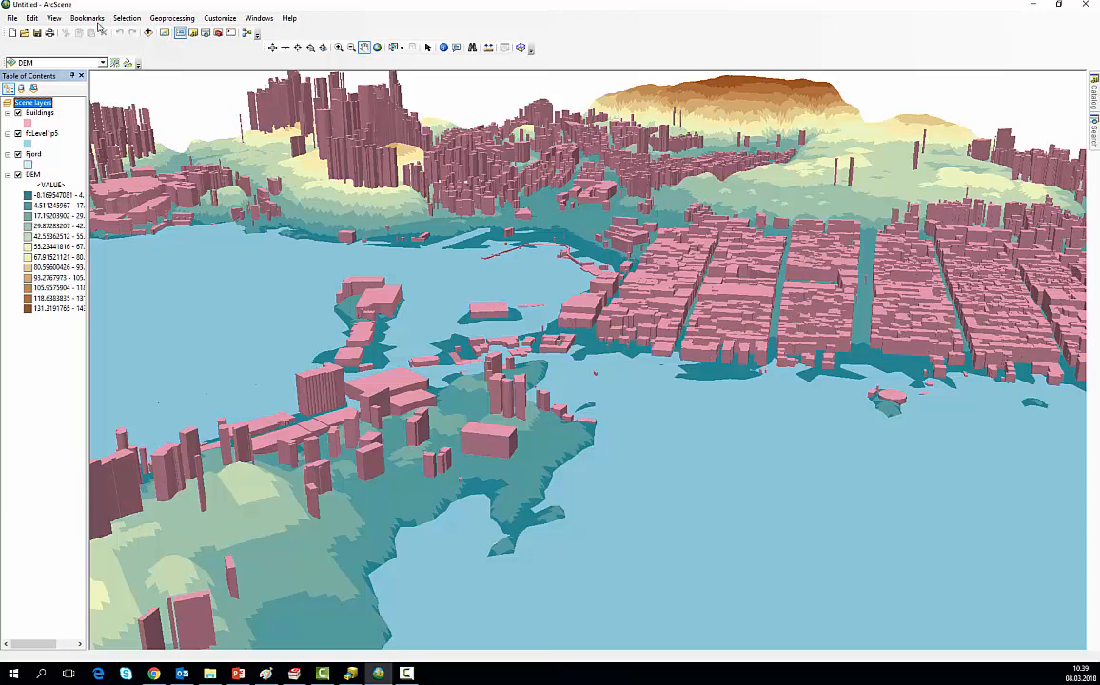
# Step: Select by location the Buildings features that intersect the fcLevel1p5 source layer, and examine the selected buildings along the waterfront
pyautogui.click(126, 21)
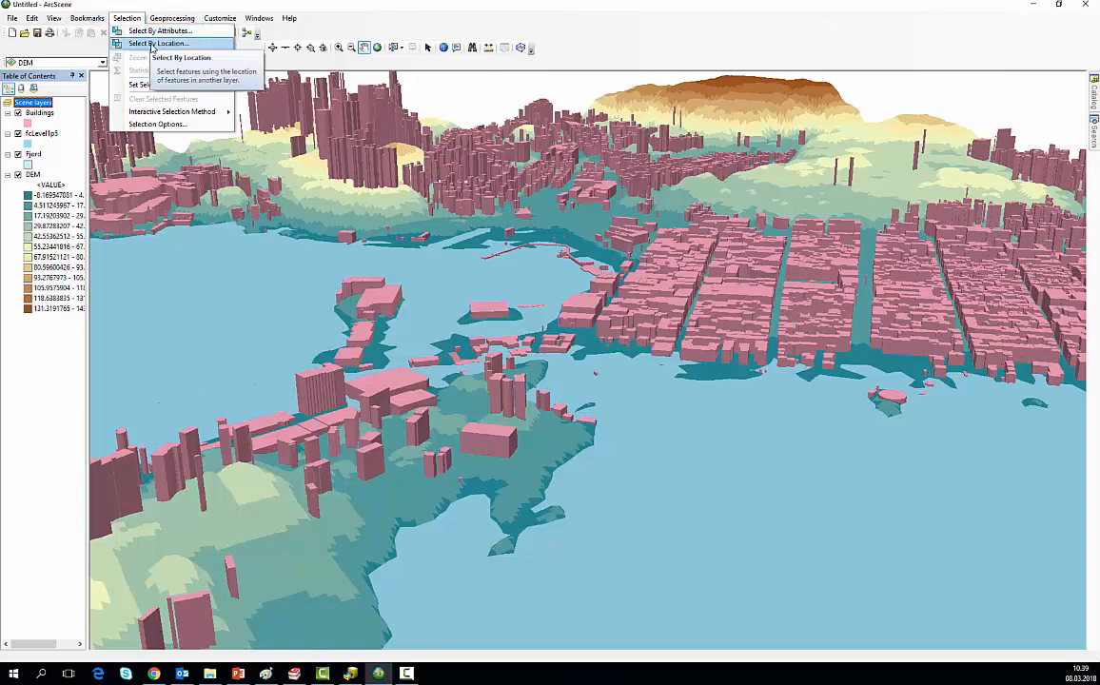
pyautogui.click(152, 46)
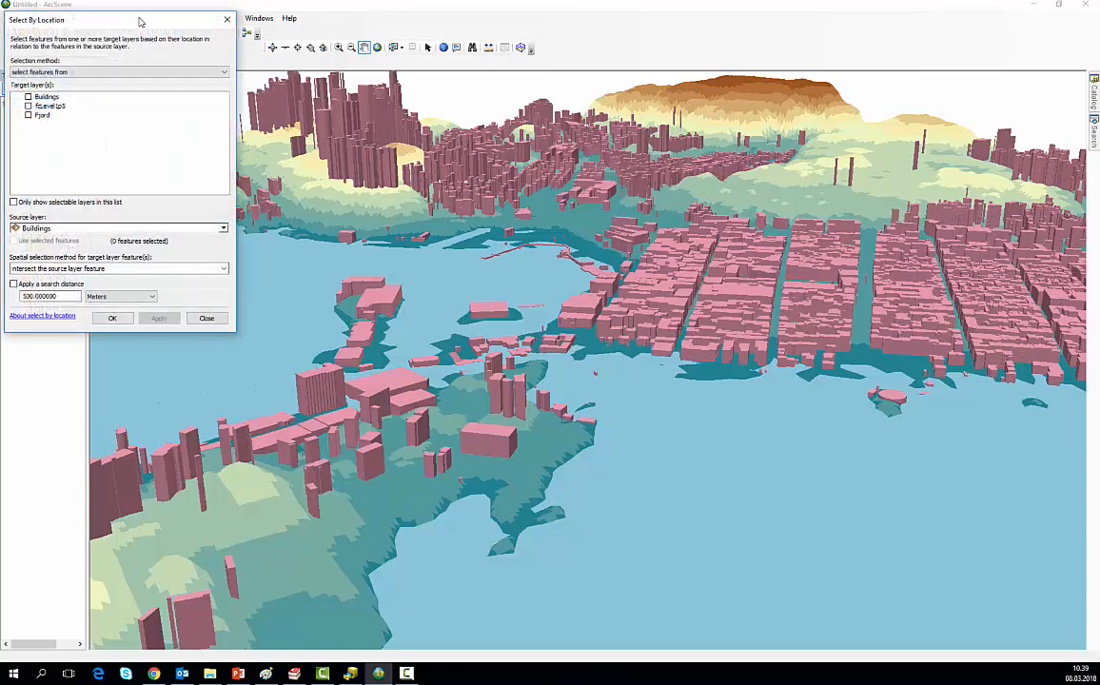
pyautogui.moveTo(140, 21); pyautogui.dragTo(395, 163)
pyautogui.click(282, 238)
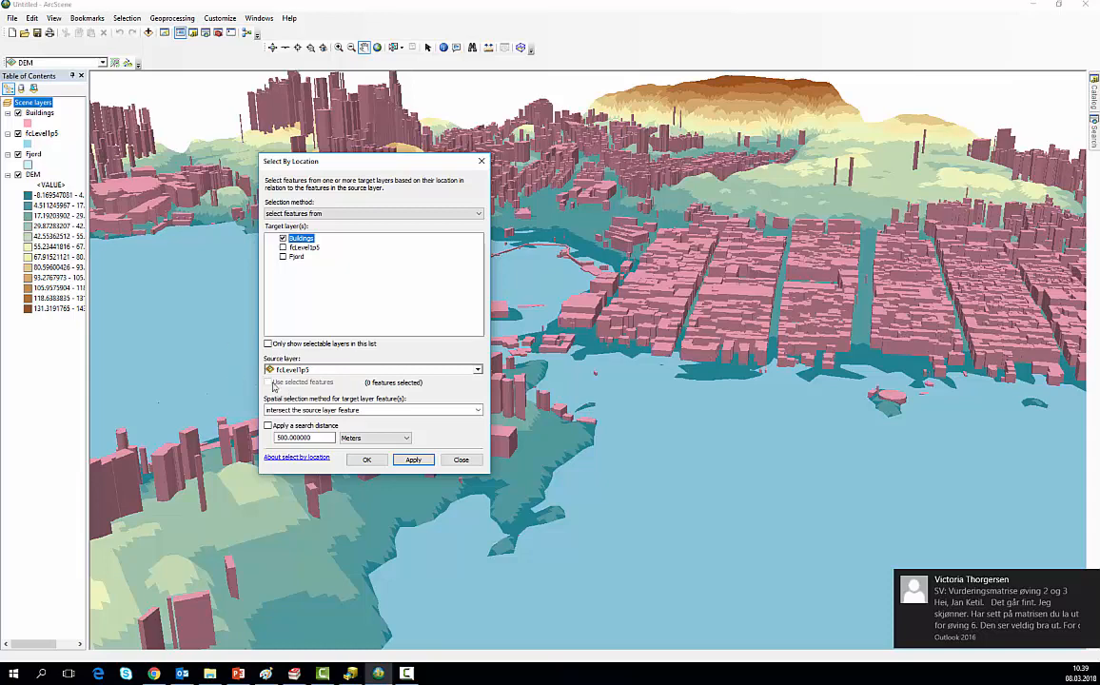
pyautogui.click(411, 461)
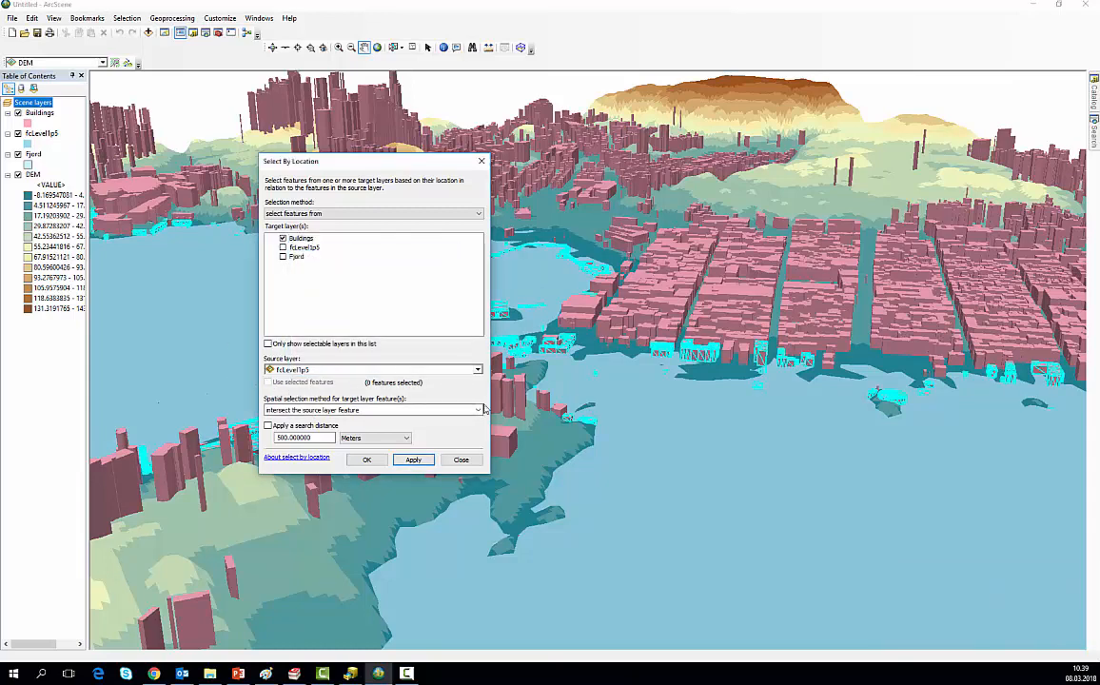
pyautogui.click(481, 162)
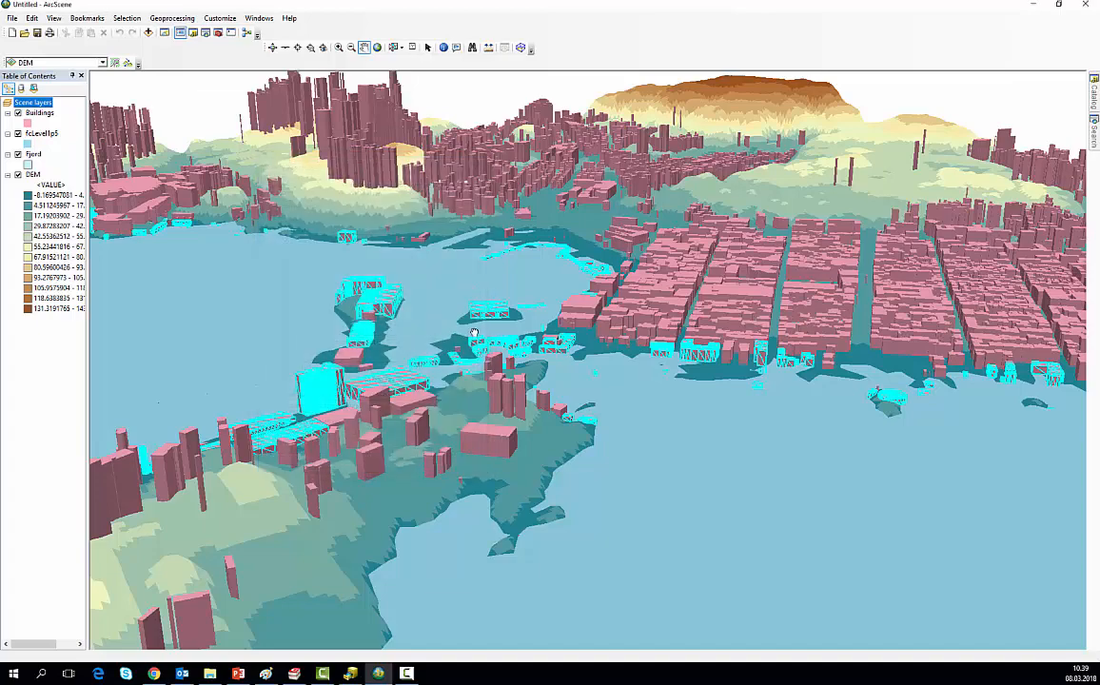
pyautogui.moveTo(473, 333); pyautogui.dragTo(483, 338)
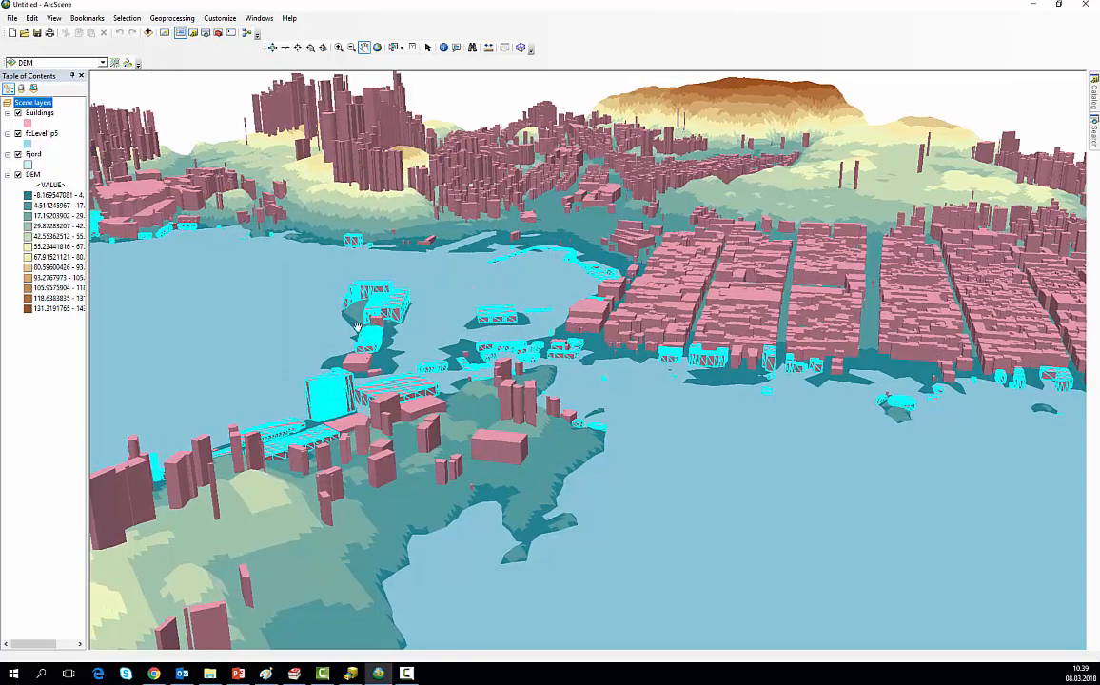
pyautogui.click(275, 48)
pyautogui.moveTo(295, 345); pyautogui.dragTo(633, 346)
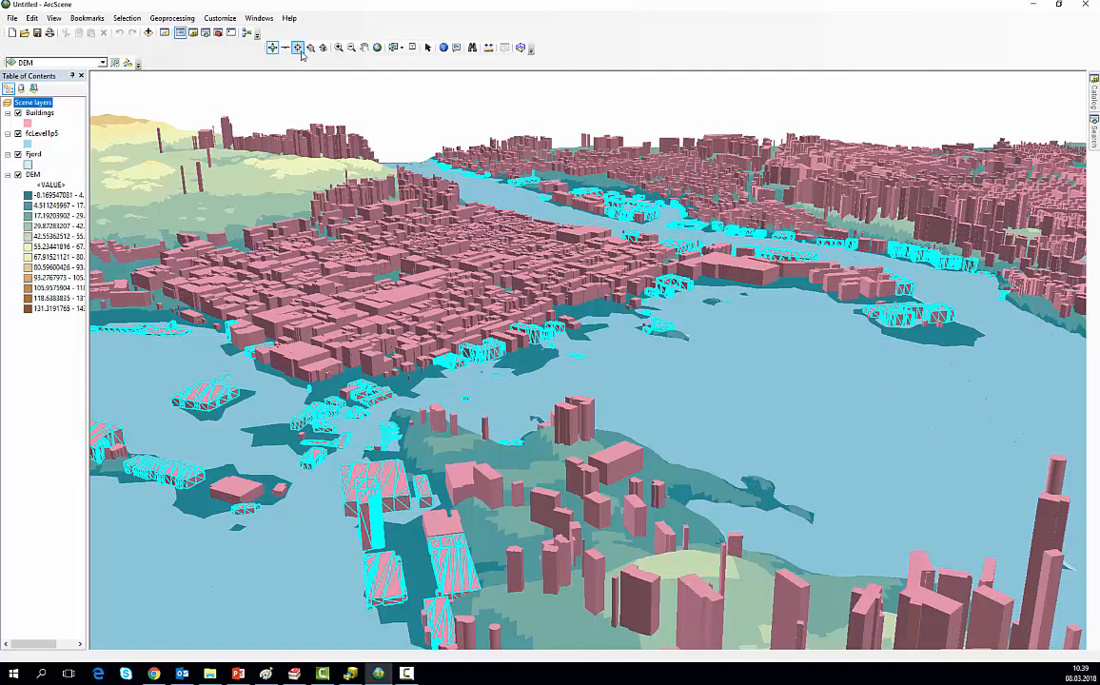
# Step: Set the fcLevel1p5 layer's display transparency to 60% so the terrain shows through the flood surface
pyautogui.click(364, 49)
pyautogui.moveTo(313, 253); pyautogui.dragTo(409, 218)
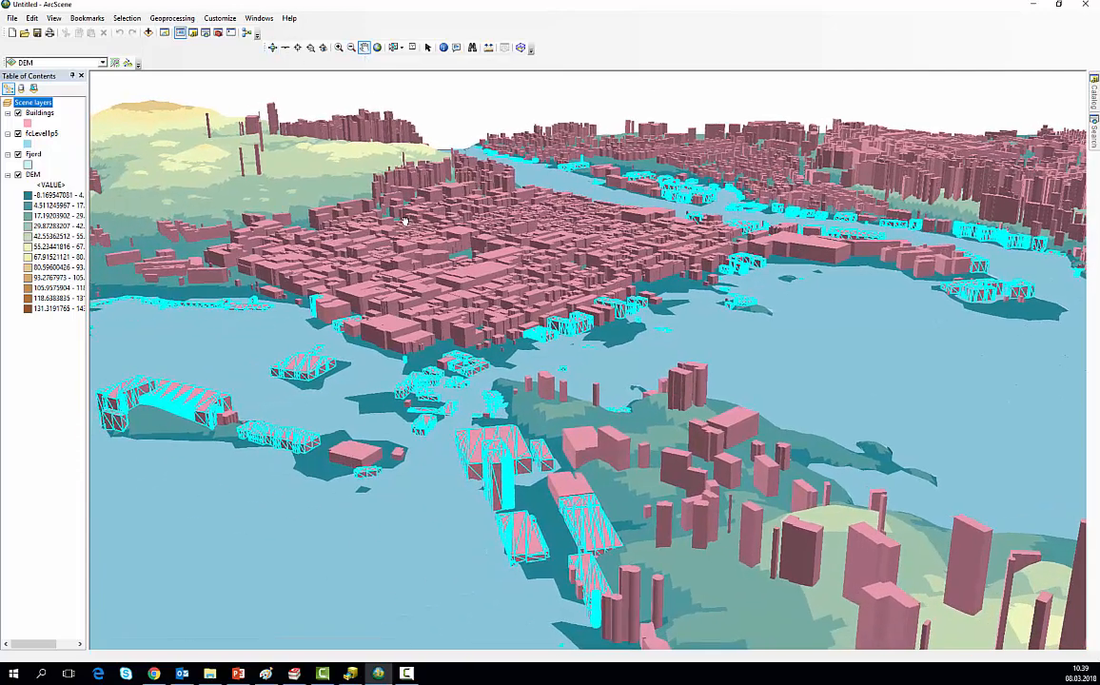
pyautogui.click(29, 136)
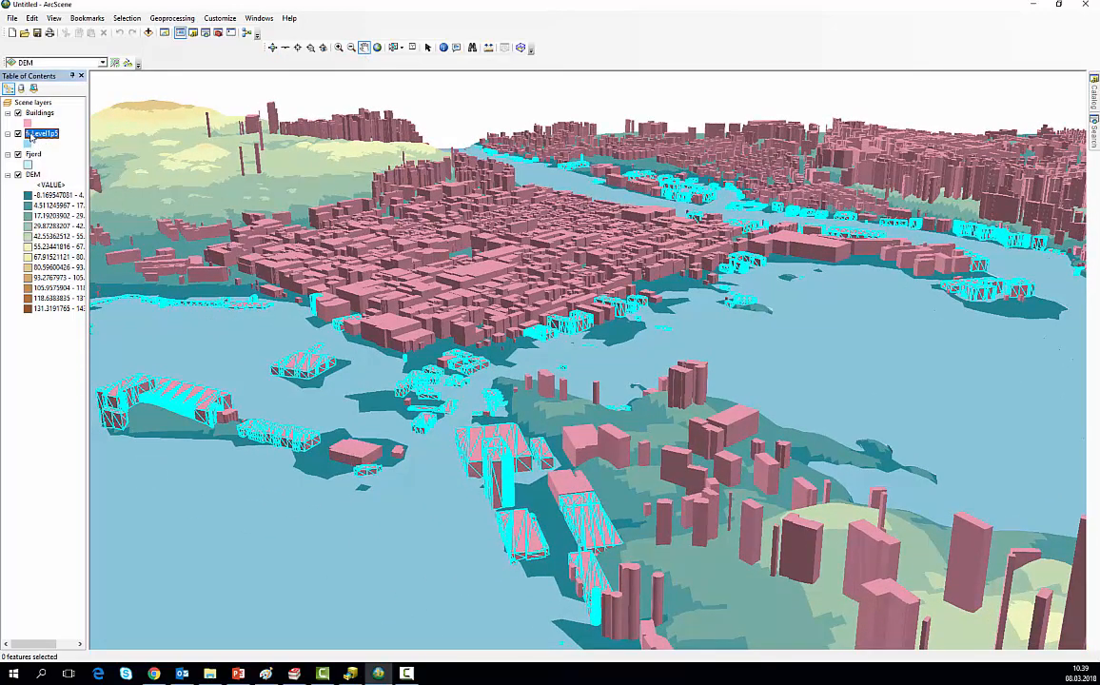
pyautogui.doubleClick(31, 136)
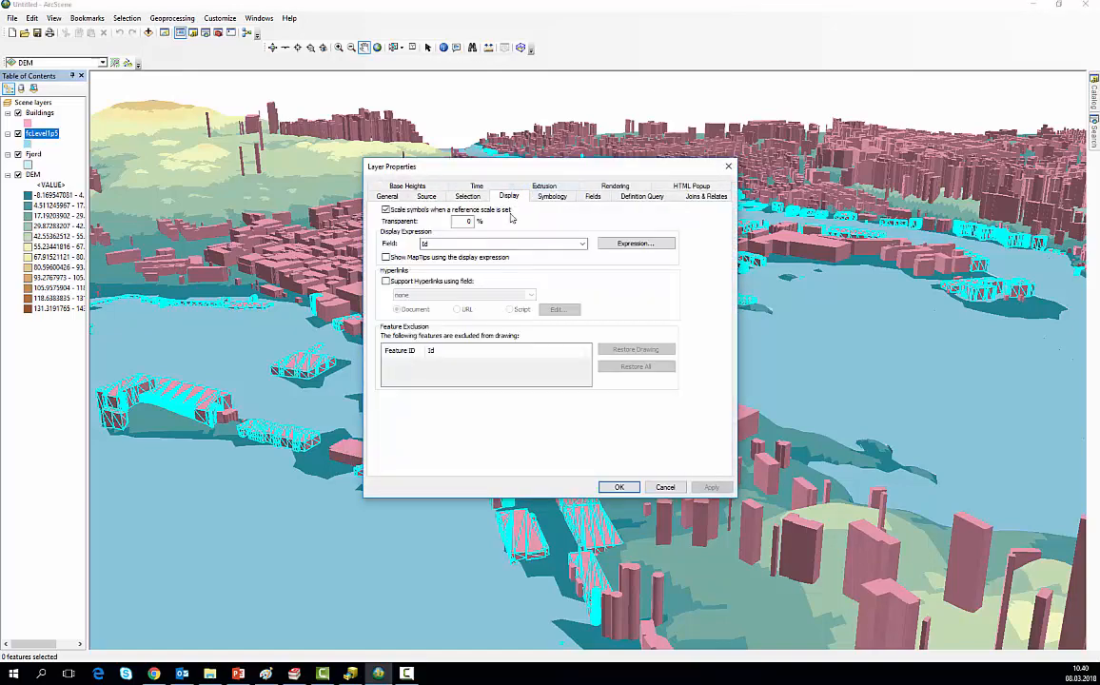
pyautogui.click(509, 186)
pyautogui.doubleClick(457, 221)
pyautogui.write('60')
pyautogui.click(711, 487)
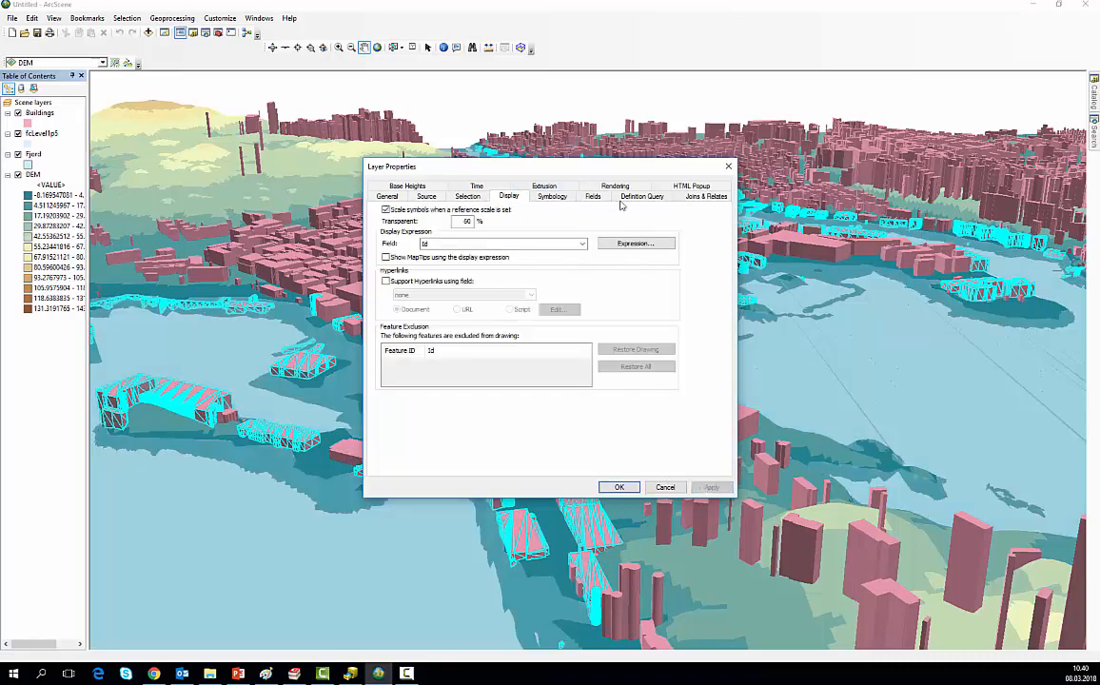
pyautogui.moveTo(643, 174); pyautogui.dragTo(798, 179)
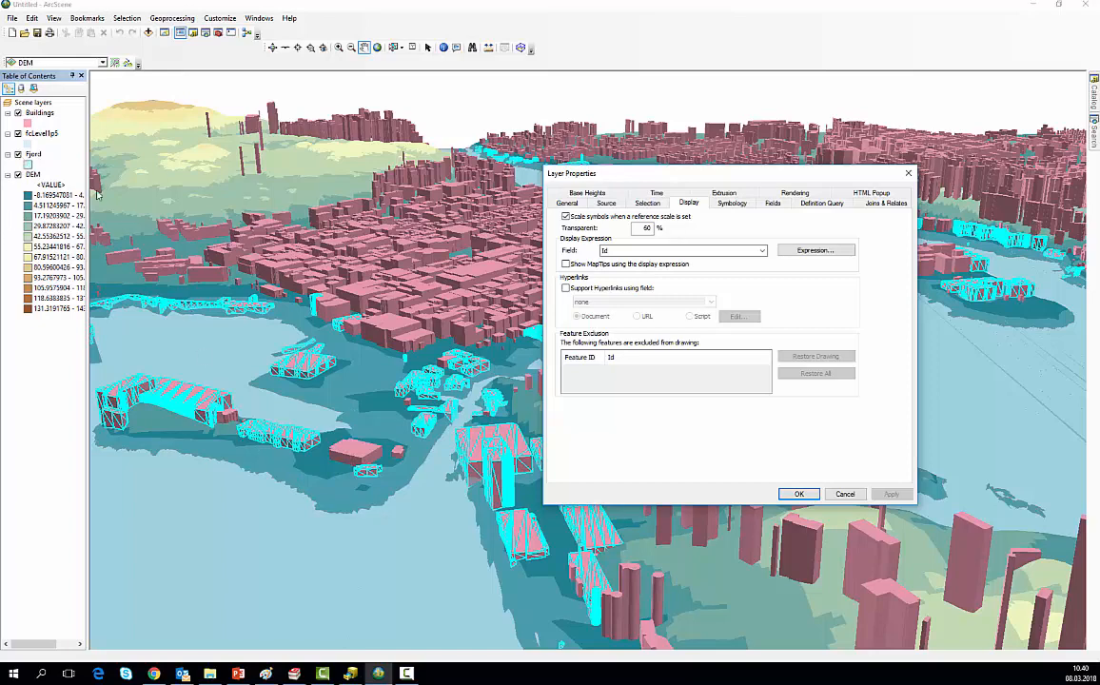
pyautogui.click(799, 493)
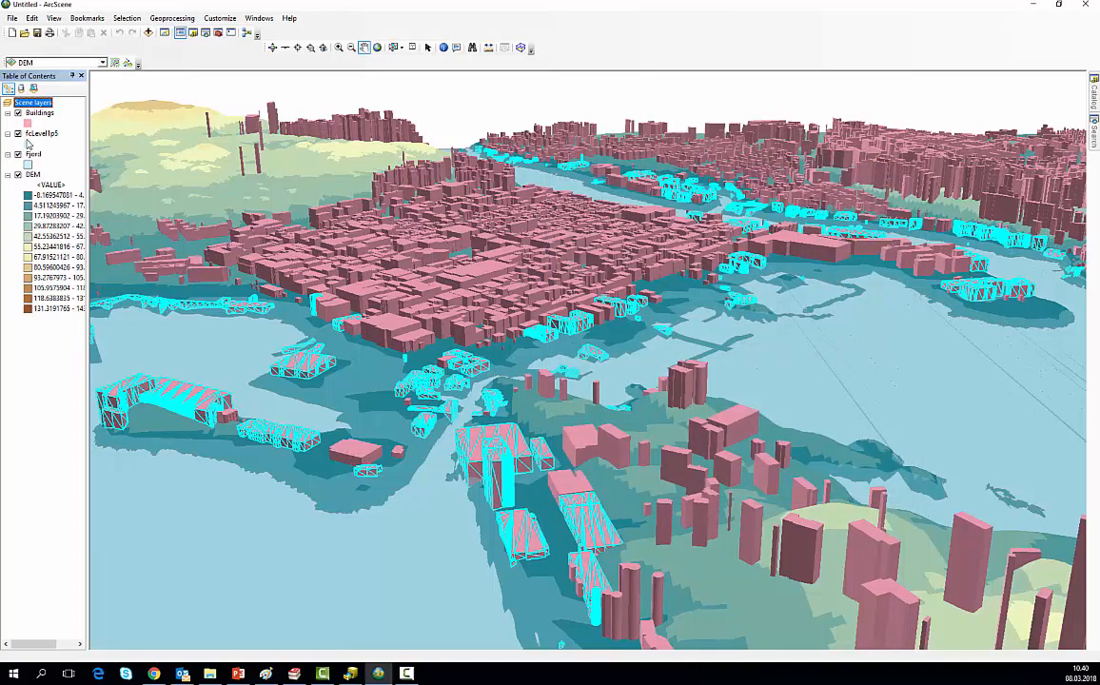